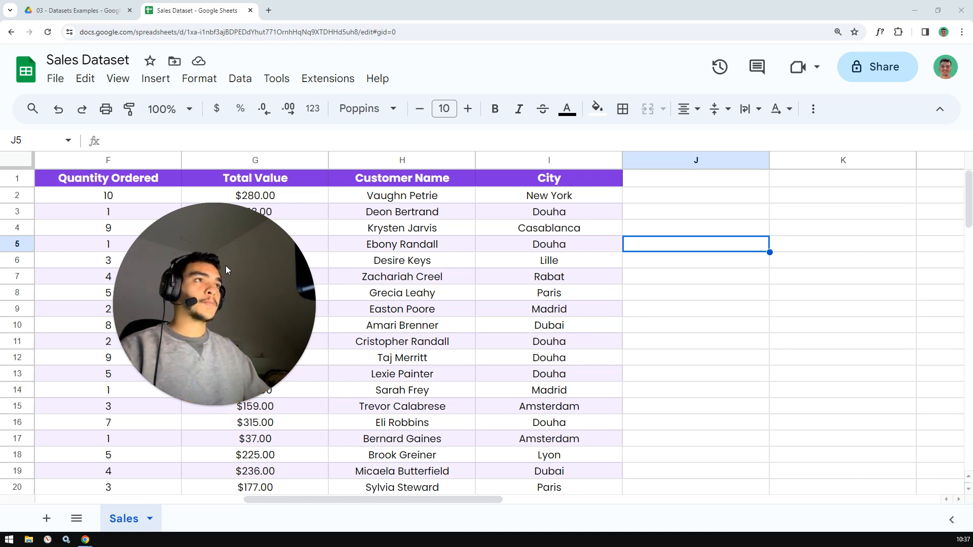
- Enter the comparison formula =2>4 in empty cell K6, beside the sales table
{"action": "left_click_drag", "start_coordinate": [385, 499], "coordinate": [442, 499]}
{"action": "left_click_drag", "start_coordinate": [575, 261], "coordinate": [625, 265]}
{"action": "left_click", "coordinate": [626, 264]}
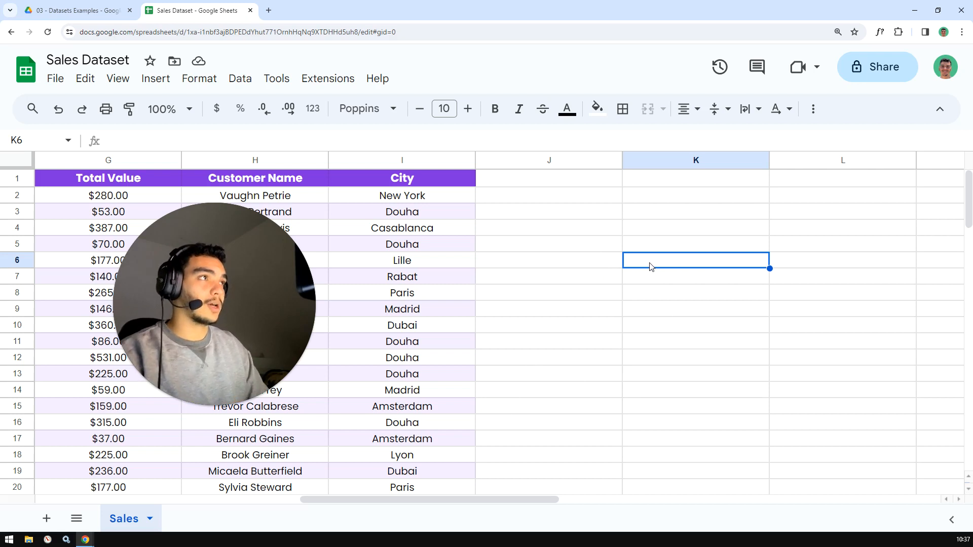
{"action": "type", "text": "="}
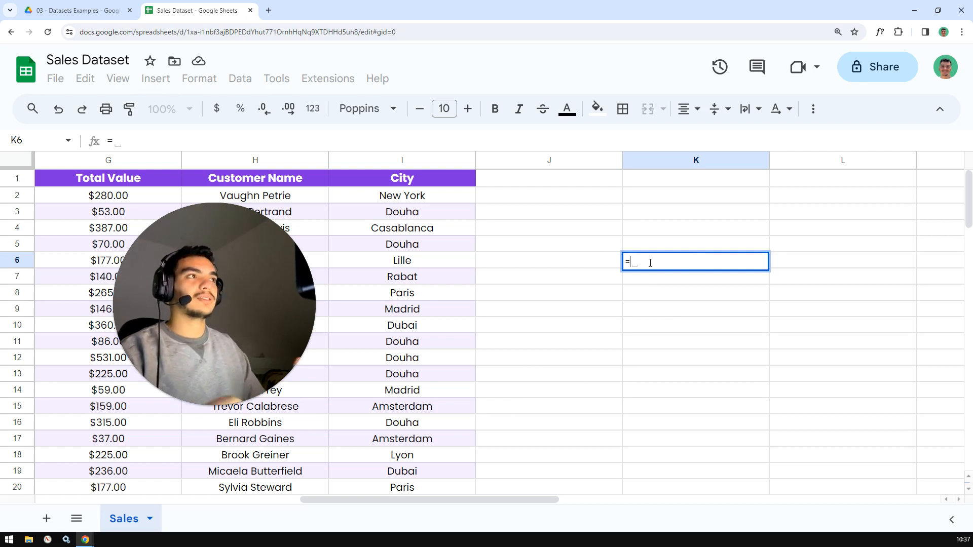
{"action": "type", "text": "2"}
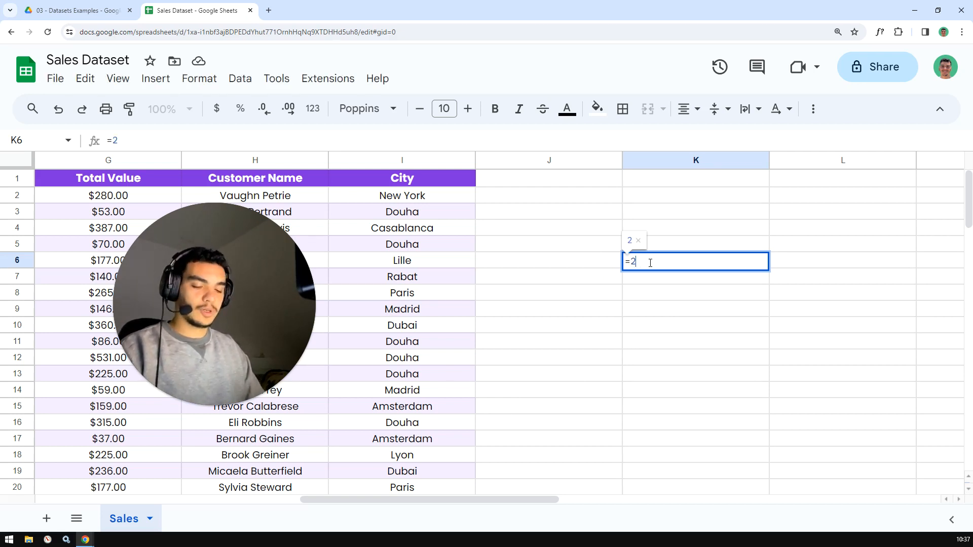
{"action": "type", "text": ">4"}
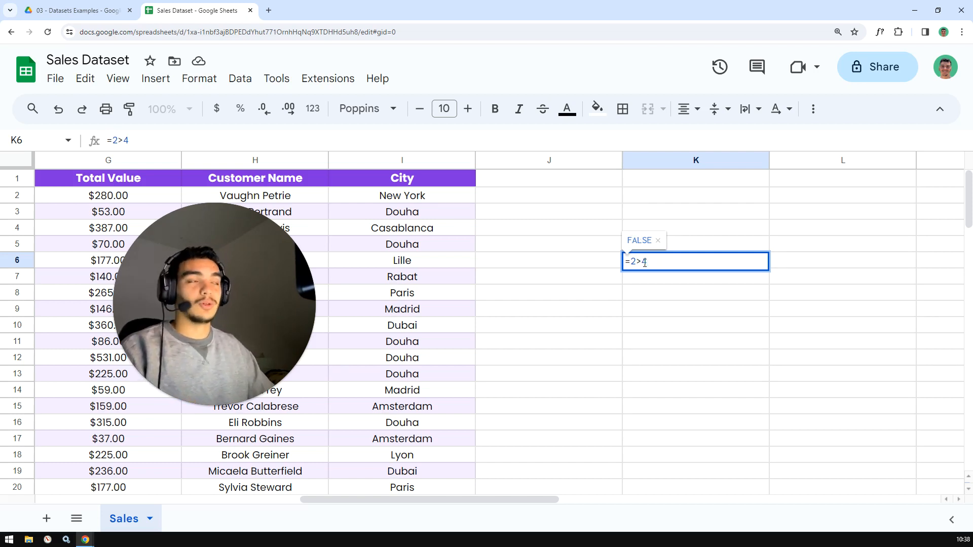
{"action": "key", "text": "Return"}
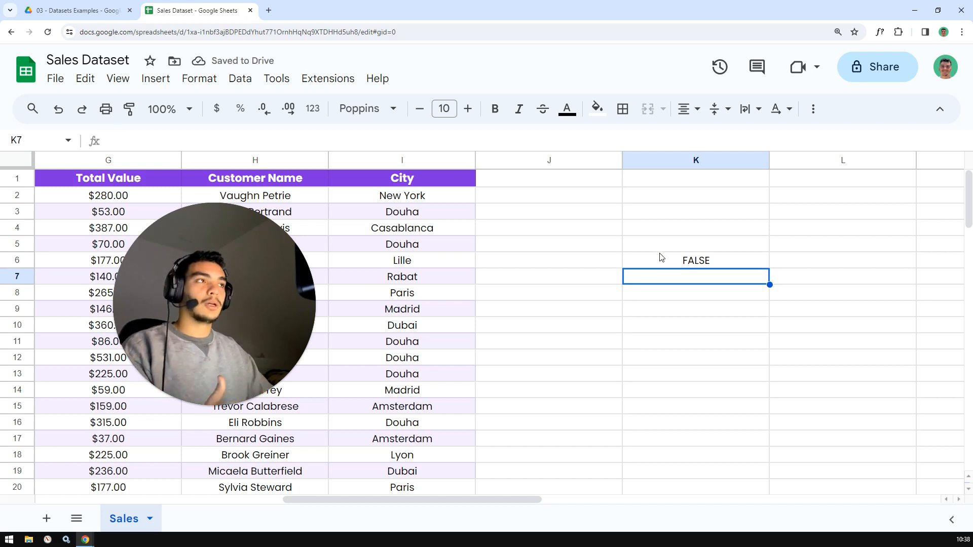
{"action": "left_click", "coordinate": [682, 263]}
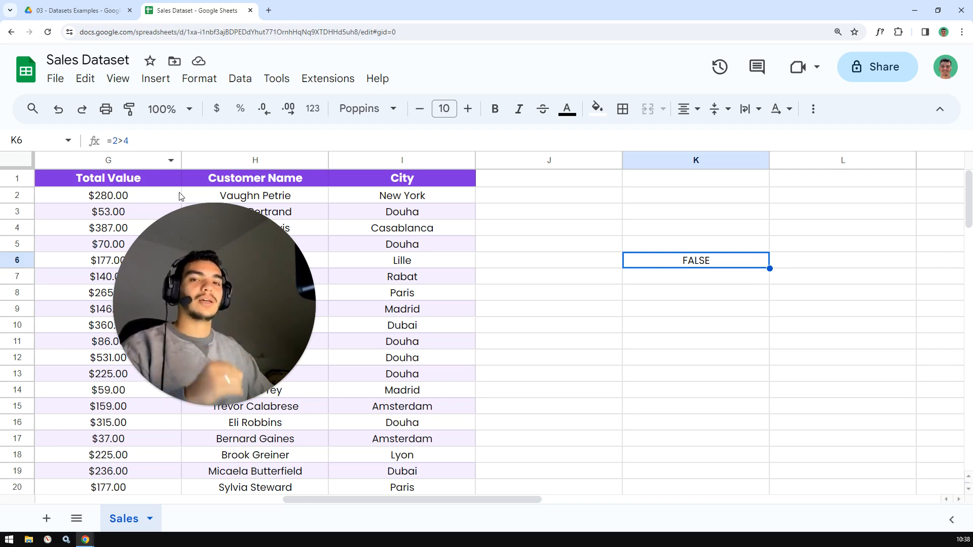
- Enter the comparison formula =2<4 in cell K8
{"action": "left_click", "coordinate": [674, 287]}
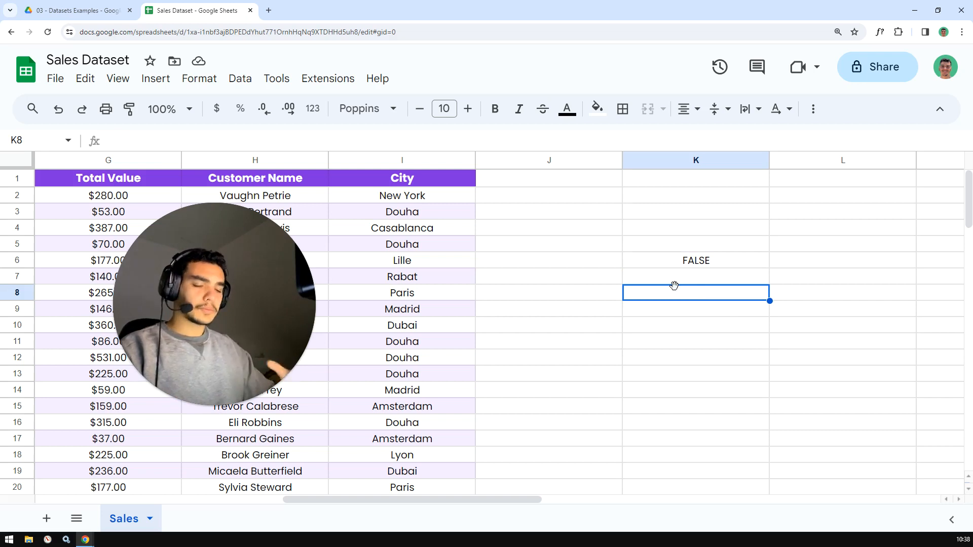
{"action": "type", "text": "="}
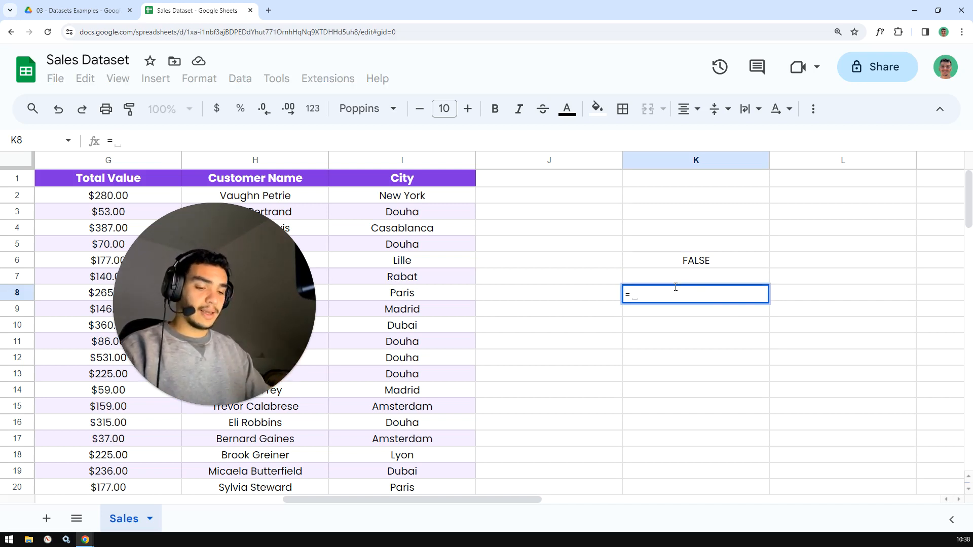
{"action": "type", "text": "2>"}
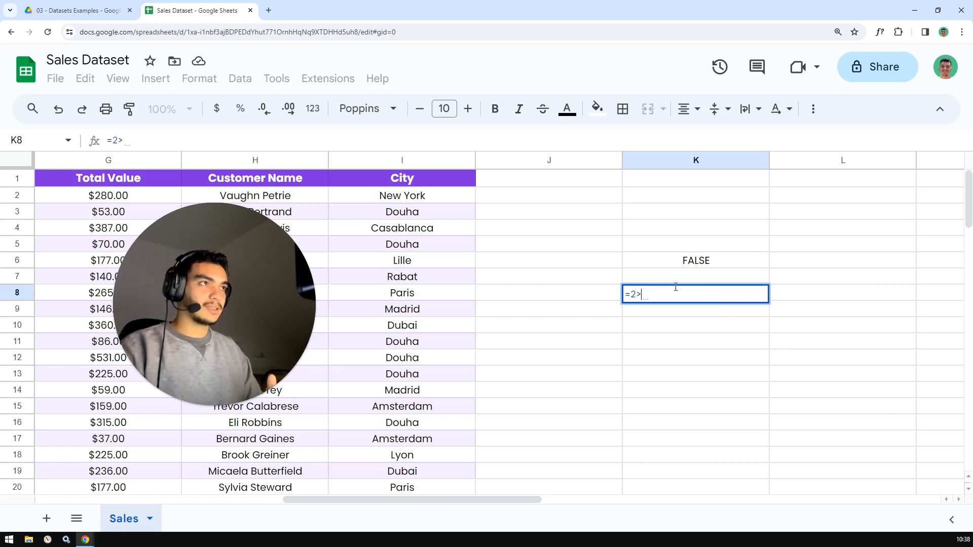
{"action": "key", "text": "BackSpace"}
{"action": "type", "text": "<"}
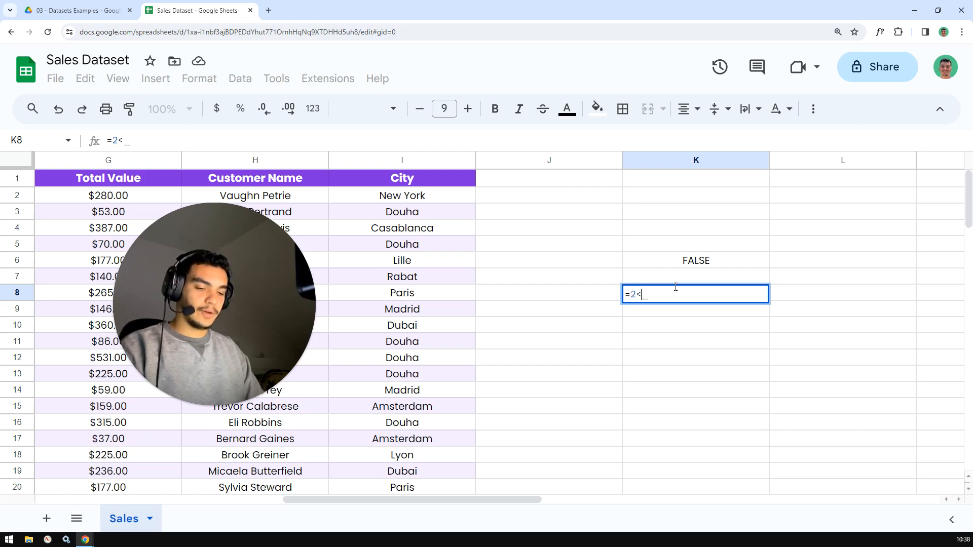
{"action": "type", "text": "4"}
{"action": "key", "text": "Return"}
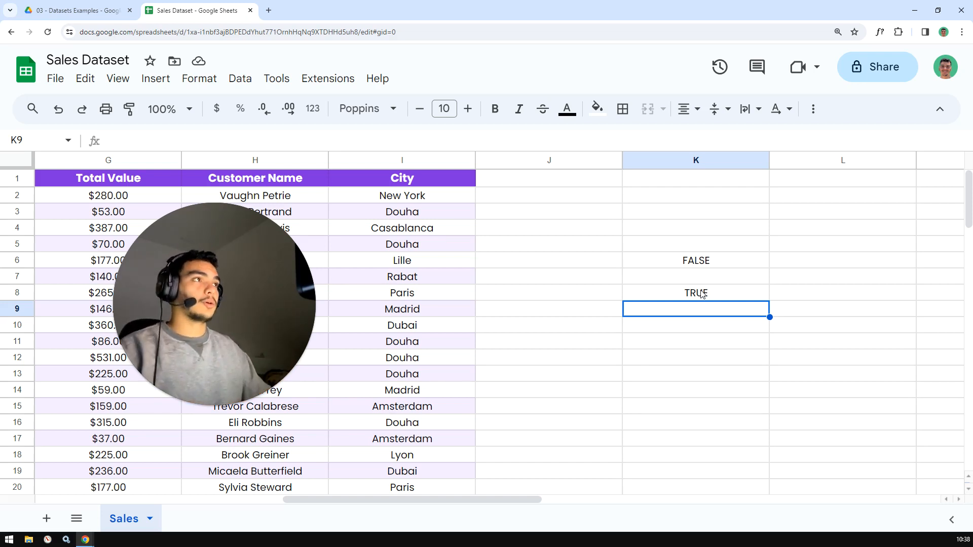
- Clear the test formulas from the range K5:K10 and select cell K4
{"action": "left_click_drag", "start_coordinate": [694, 244], "coordinate": [699, 327]}
{"action": "key", "text": "Delete"}
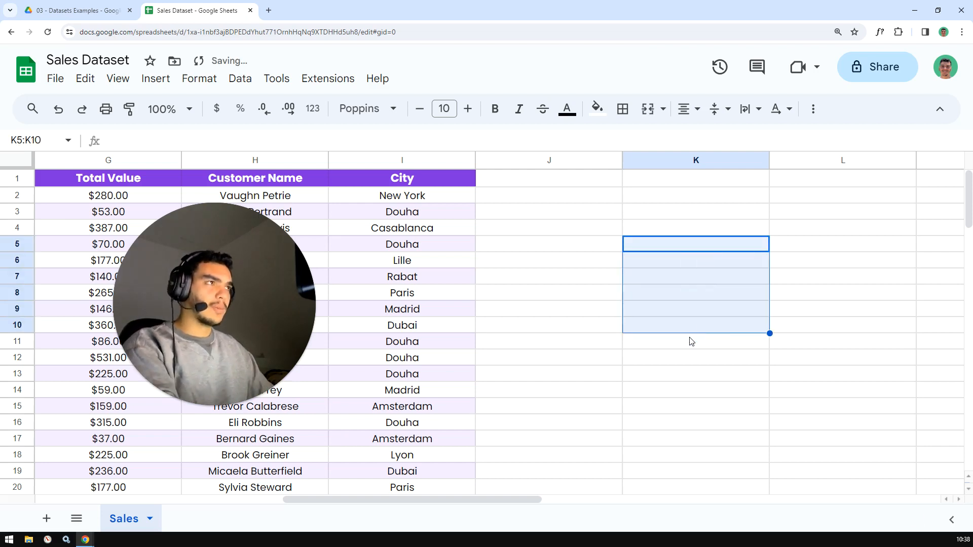
{"action": "left_click", "coordinate": [686, 244]}
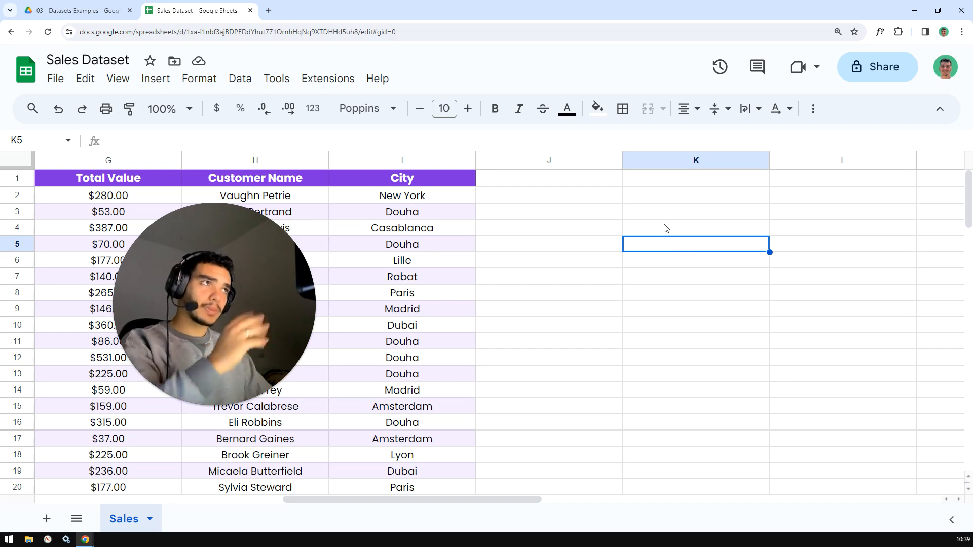
{"action": "left_click", "coordinate": [641, 229]}
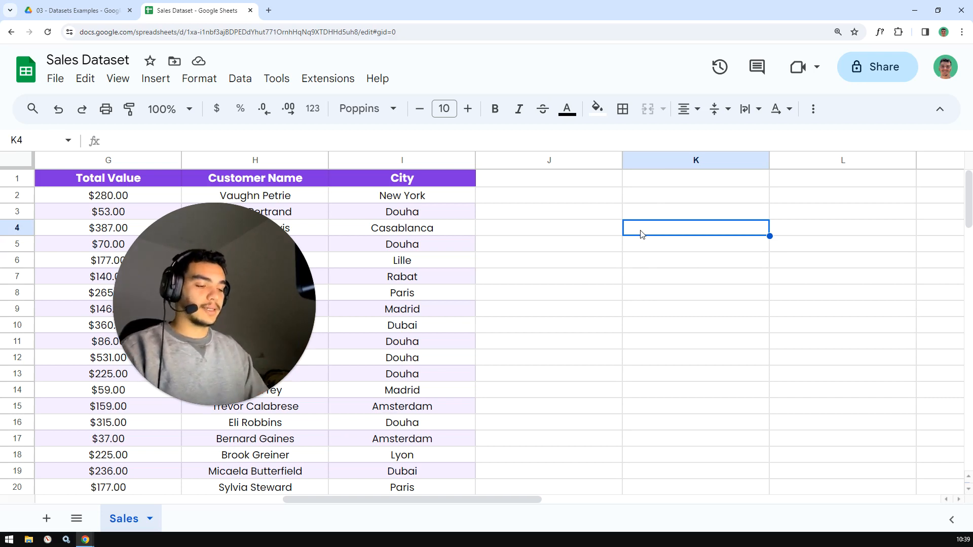
{"action": "type", "text": "="}
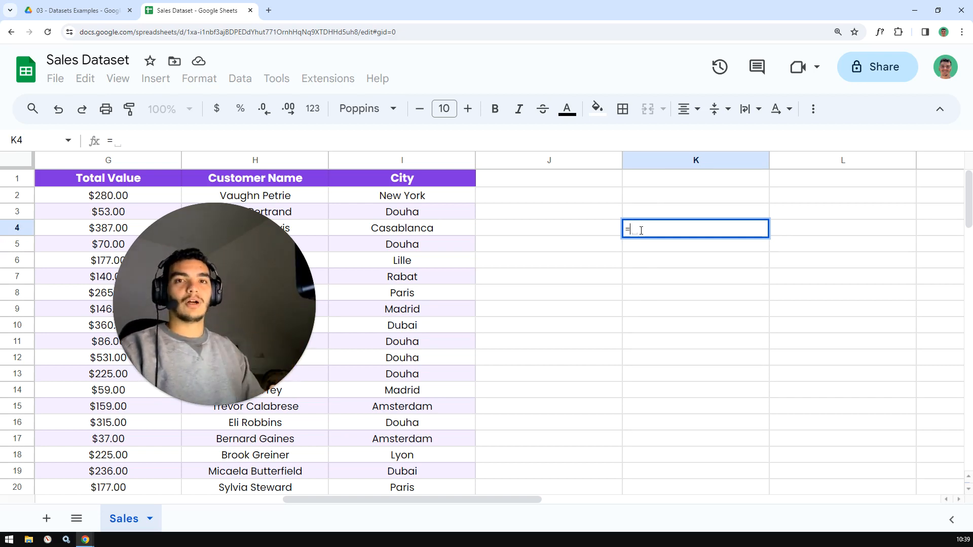
{"action": "key", "text": "BackSpace"}
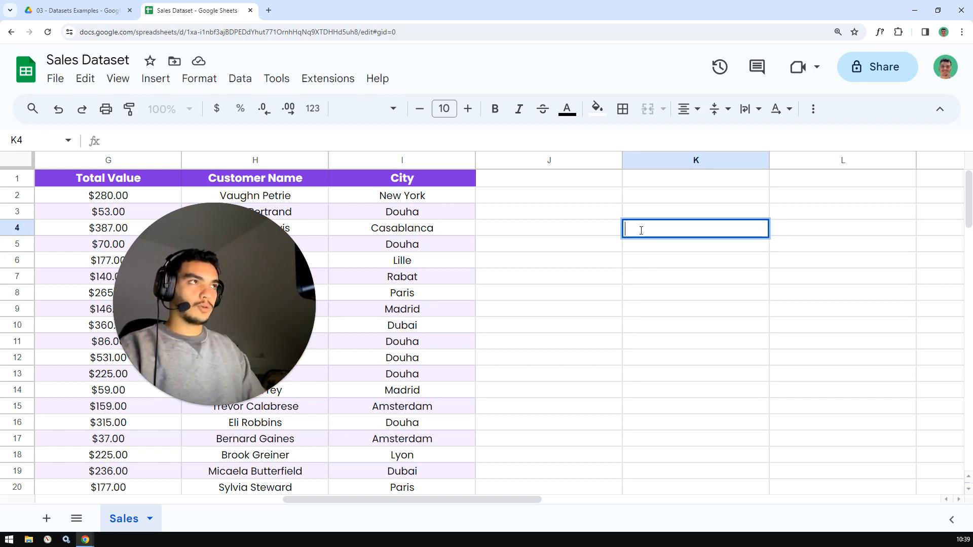
{"action": "type", "text": "if"}
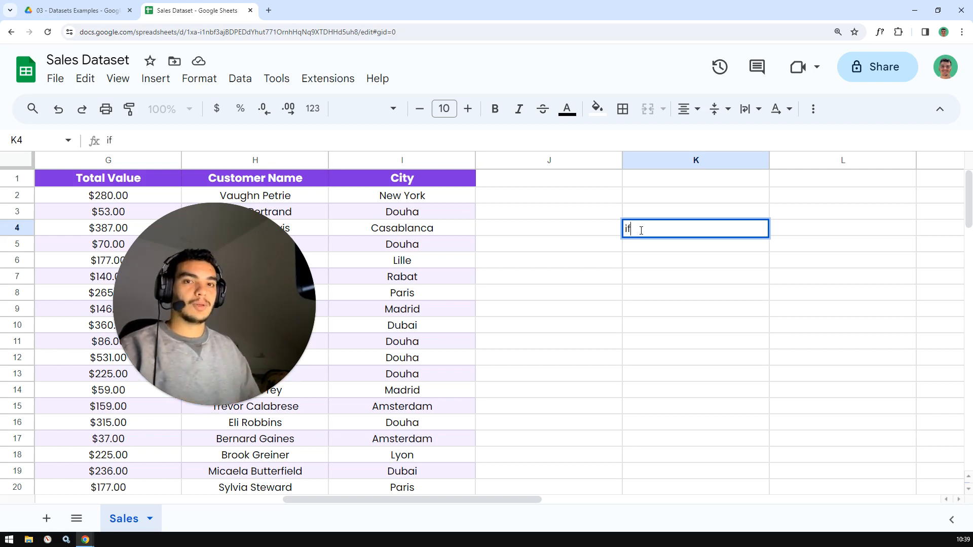
{"action": "key", "text": "BackSpace"}
{"action": "key", "text": "BackSpace"}
- Begin an IF formula in cell K4 and expand the full help for the function
{"action": "type", "text": "="}
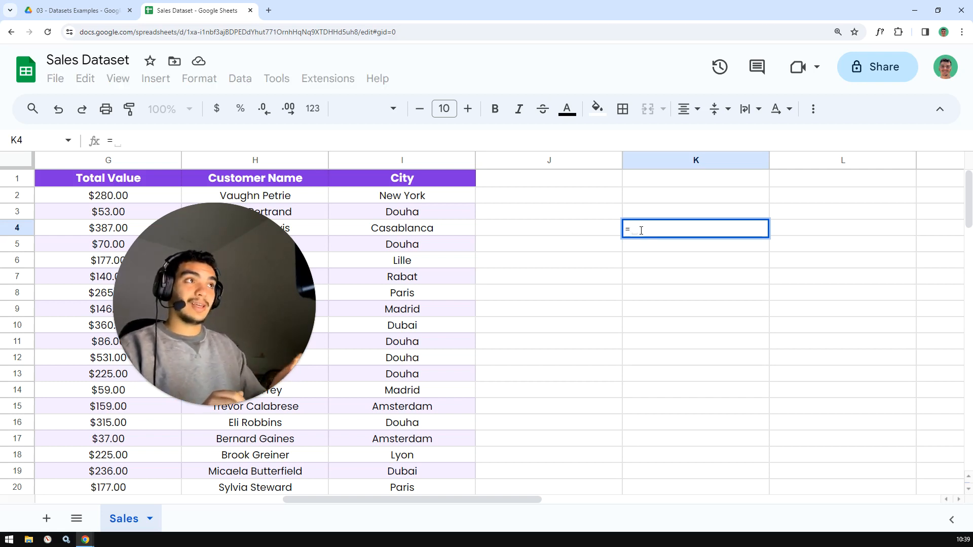
{"action": "type", "text": "if"}
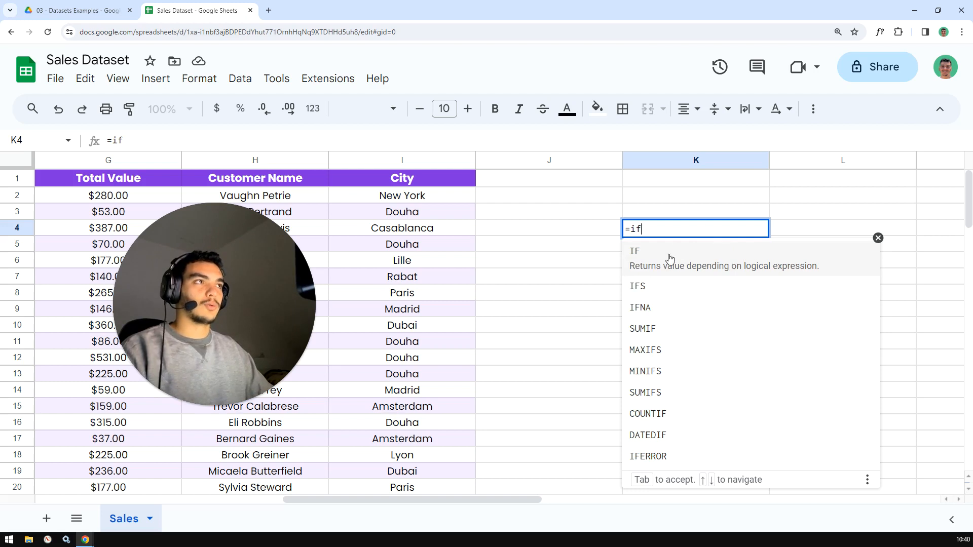
{"action": "left_click", "coordinate": [653, 263]}
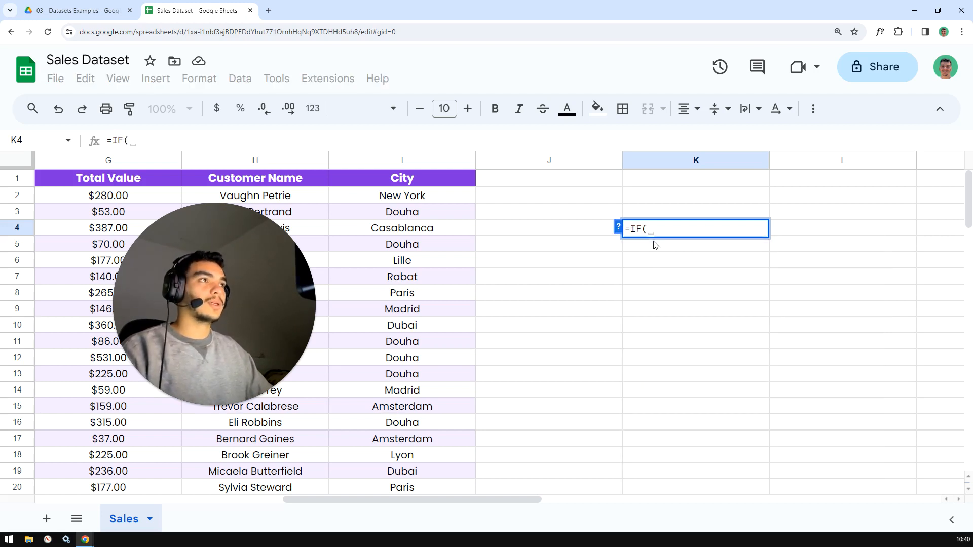
{"action": "left_click", "coordinate": [618, 227]}
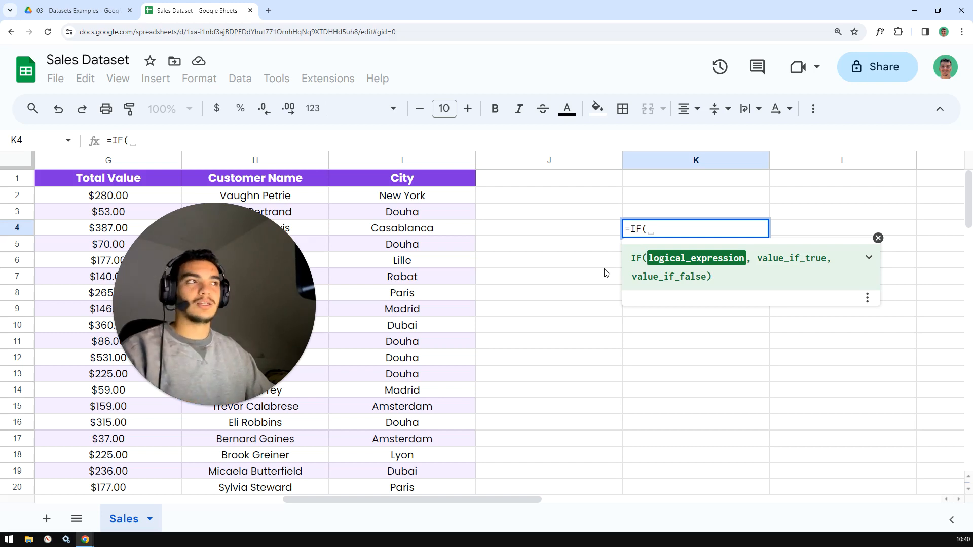
{"action": "left_click", "coordinate": [868, 257]}
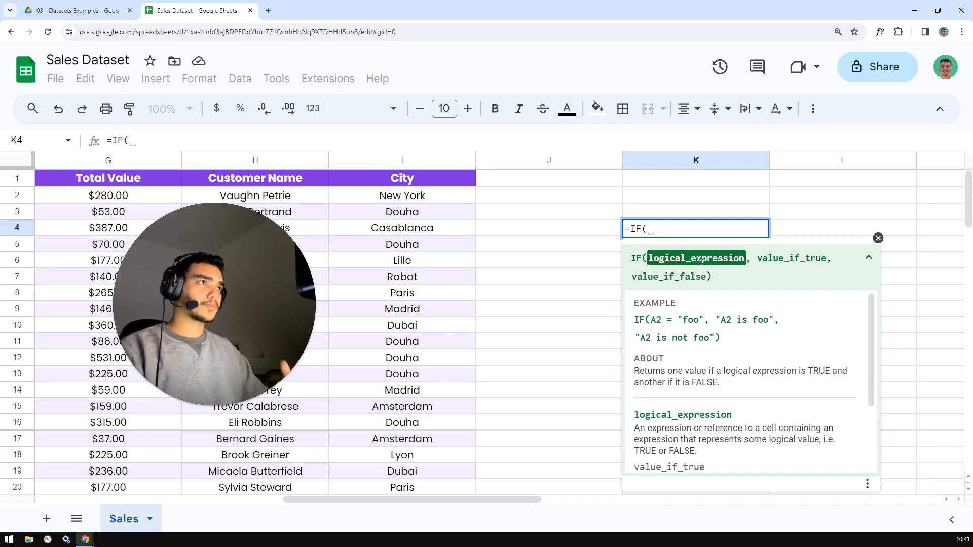
- Enter 2>4 as the logical expression of the IF formula in K4
{"action": "left_click", "coordinate": [655, 230]}
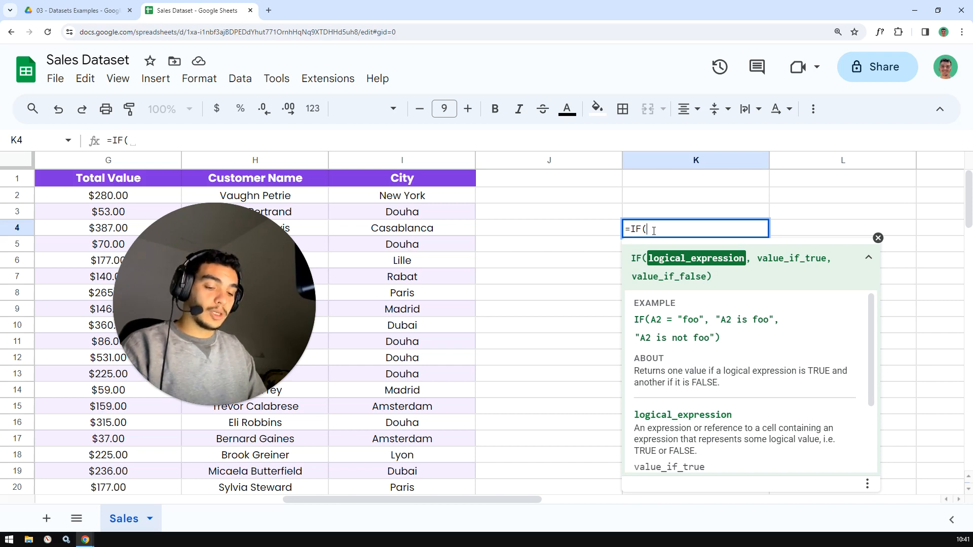
{"action": "type", "text": "2>"}
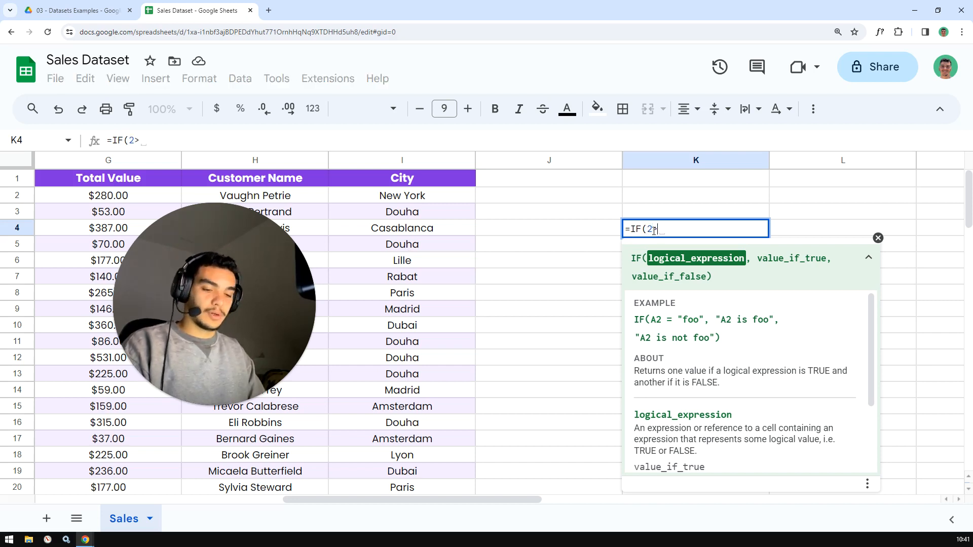
{"action": "type", "text": "4"}
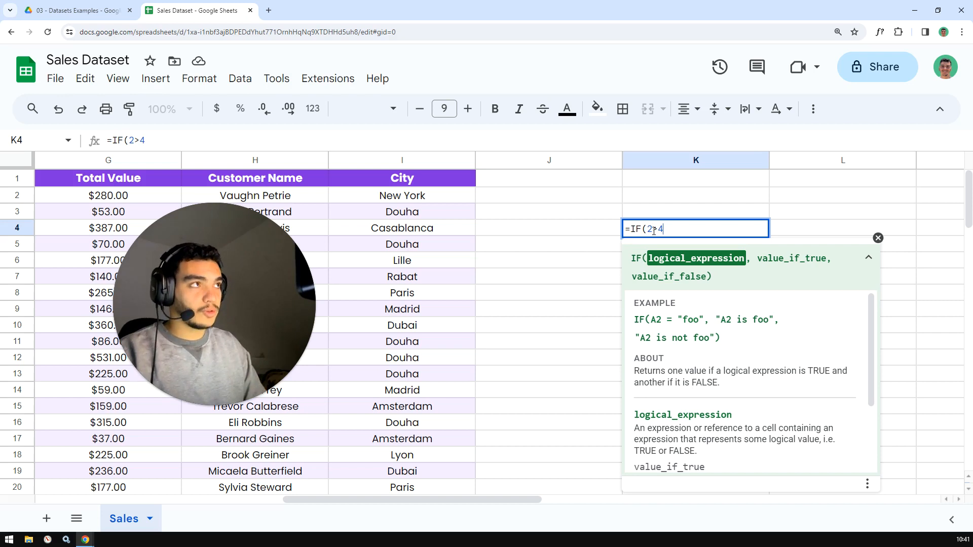
{"action": "type", "text": ","}
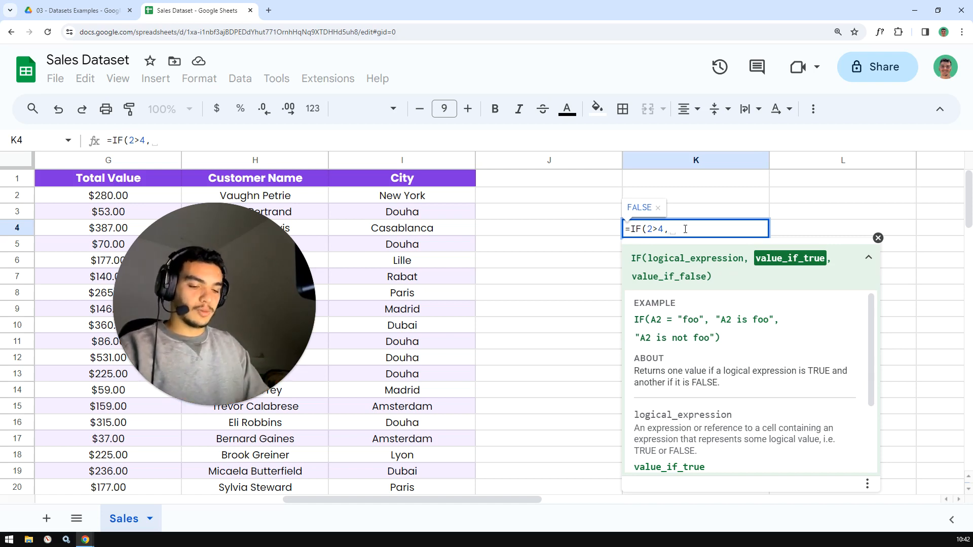
- Add the text "2 is > than 4" as the IF formula's value if true
{"action": "type", "text": "\""}
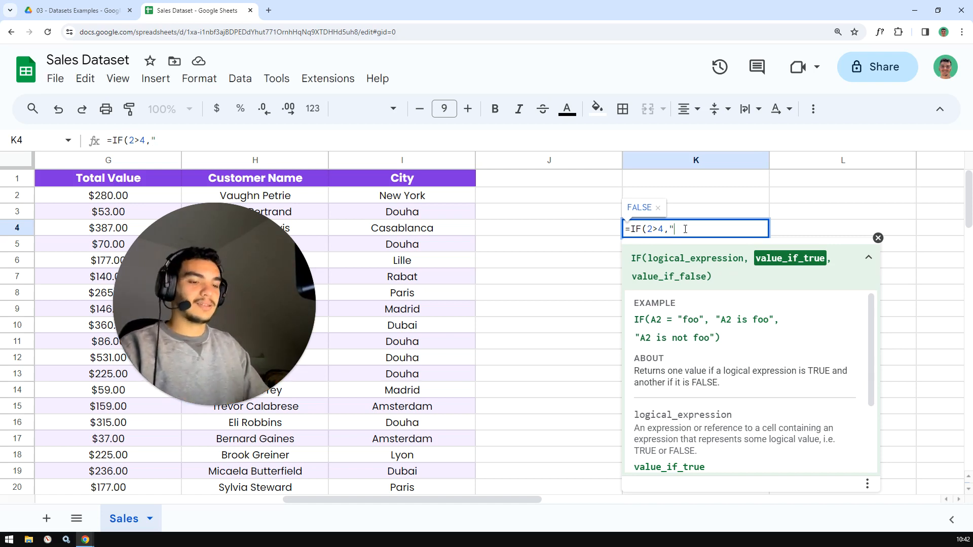
{"action": "type", "text": "2 is "}
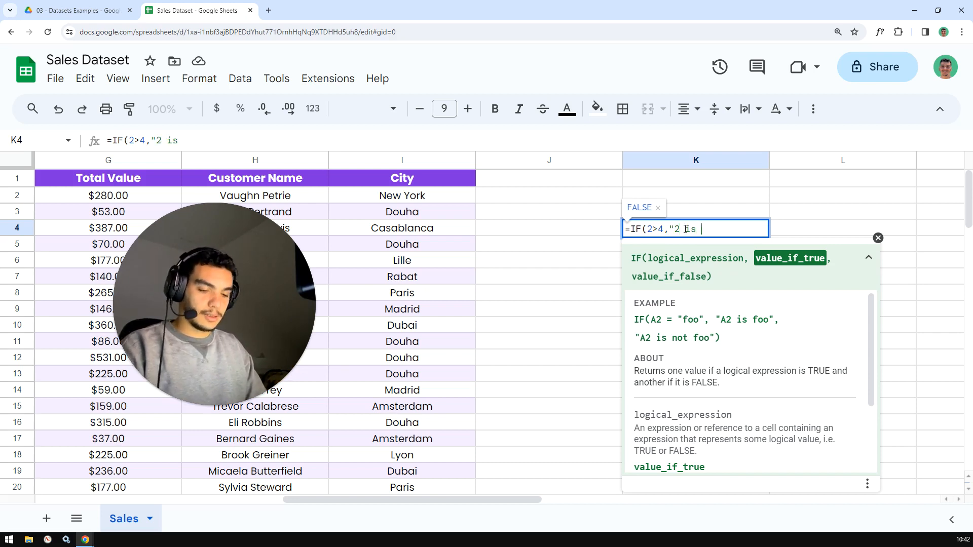
{"action": "type", "text": "> "}
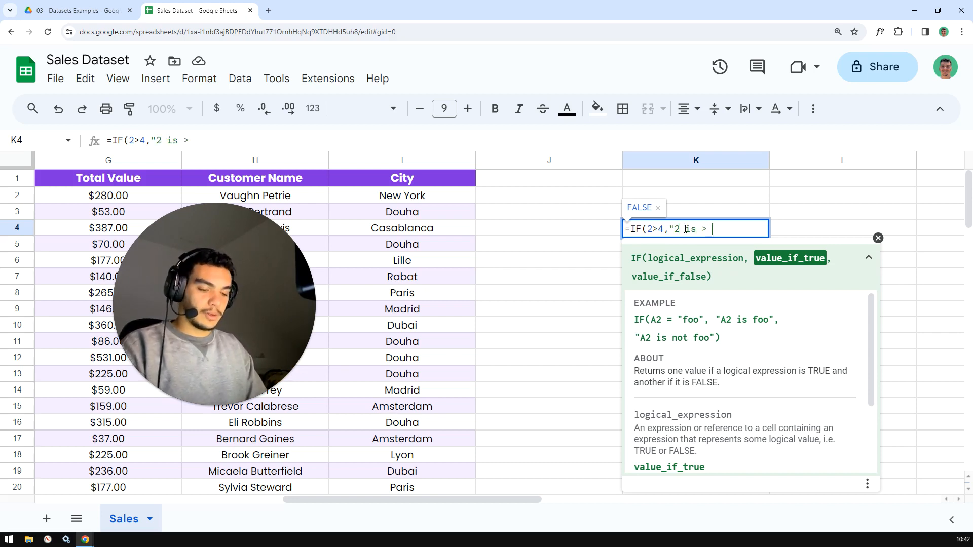
{"action": "type", "text": "than 4"}
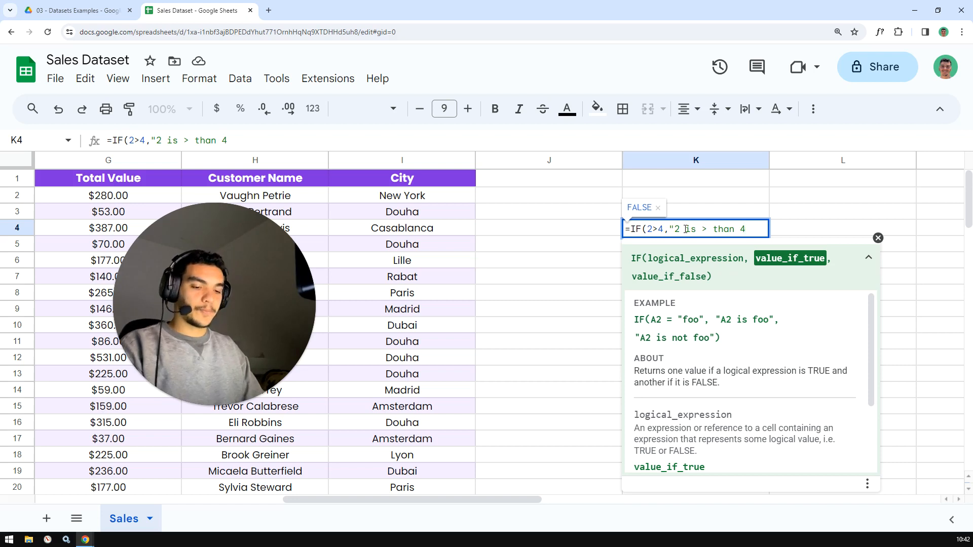
{"action": "type", "text": "\""}
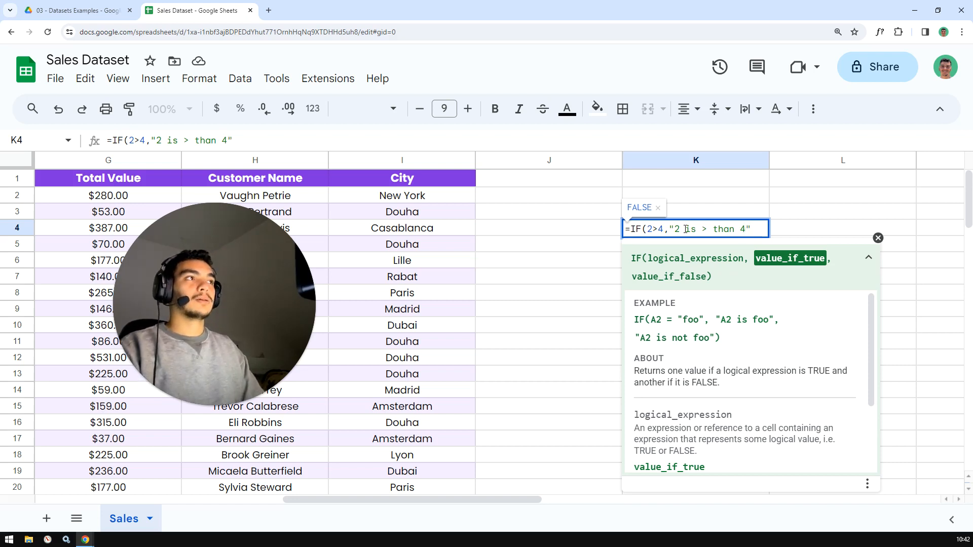
{"action": "type", "text": ","}
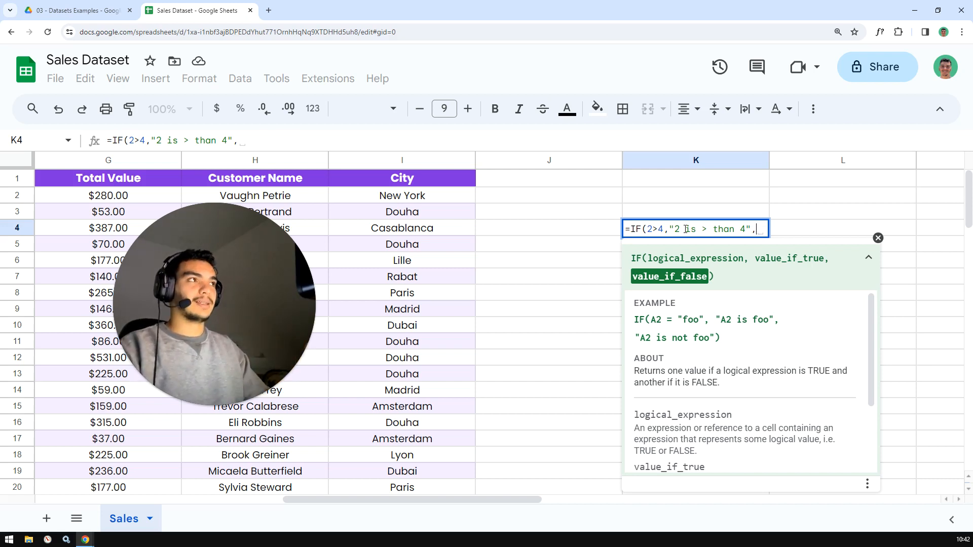
- Add the text "2 is < than 4" as the value if false and complete the IF formula in K4
{"action": "type", "text": "\"2 is >"}
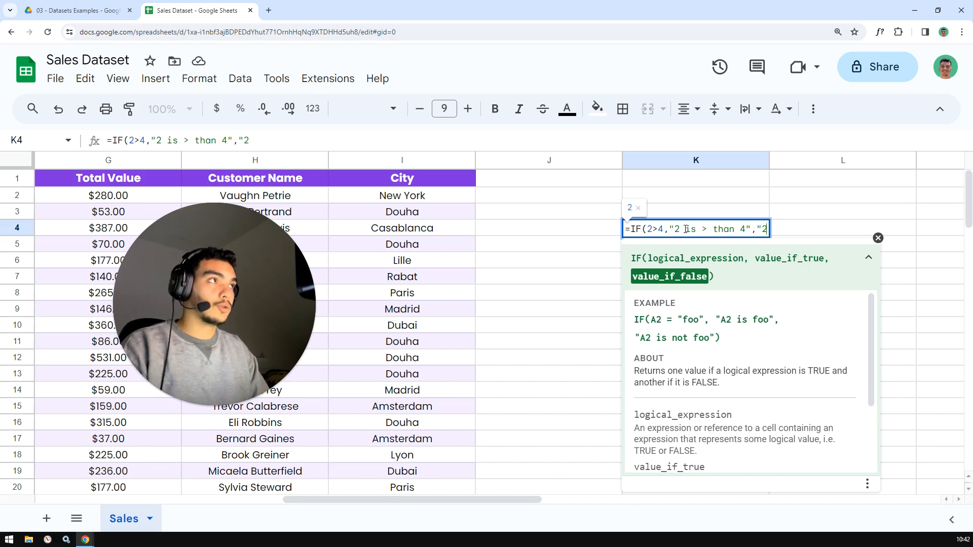
{"action": "key", "text": "BackSpace"}
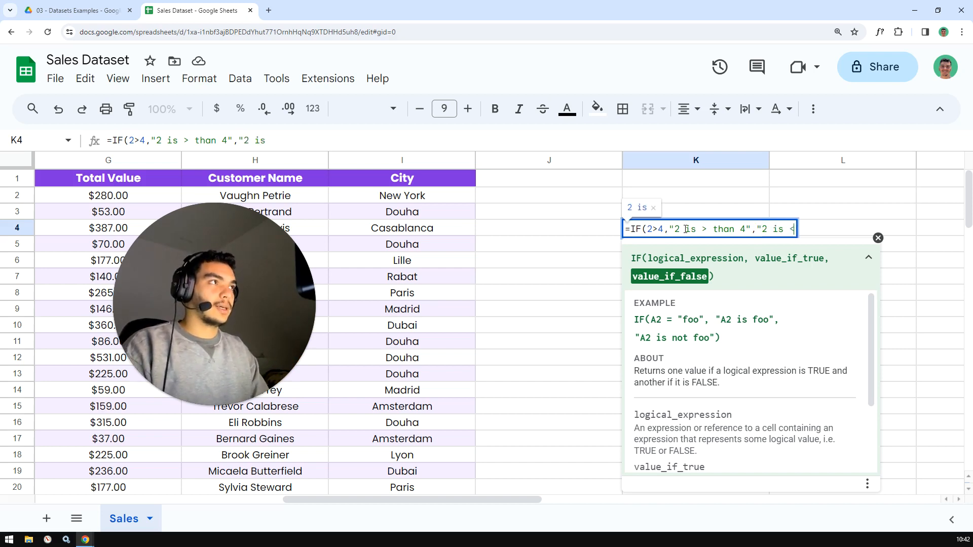
{"action": "type", "text": "< than 4"}
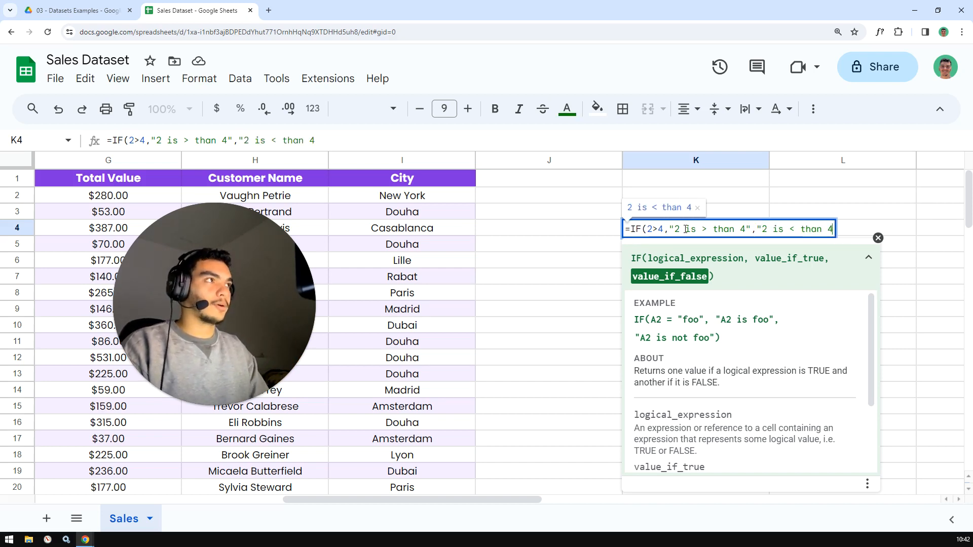
{"action": "type", "text": "\")"}
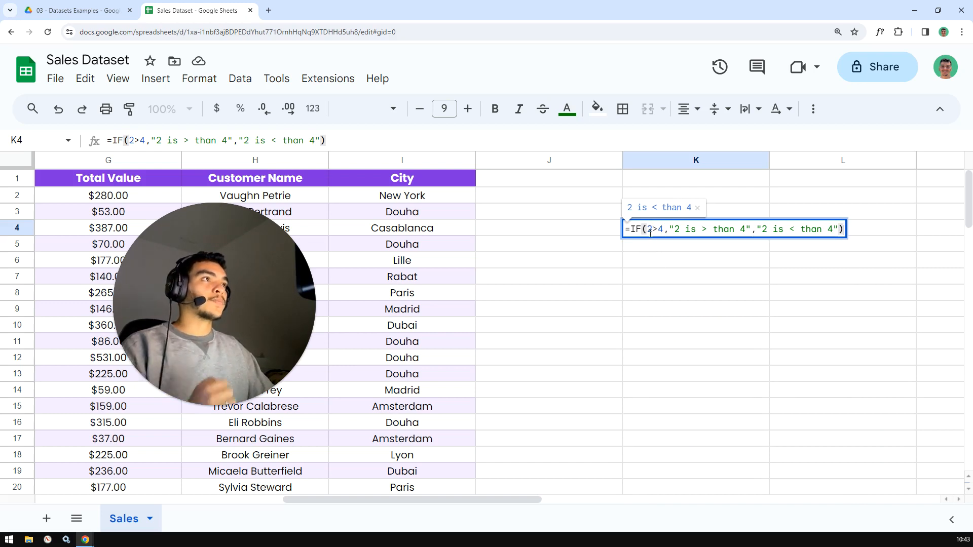
{"action": "left_click_drag", "start_coordinate": [645, 229], "coordinate": [665, 230]}
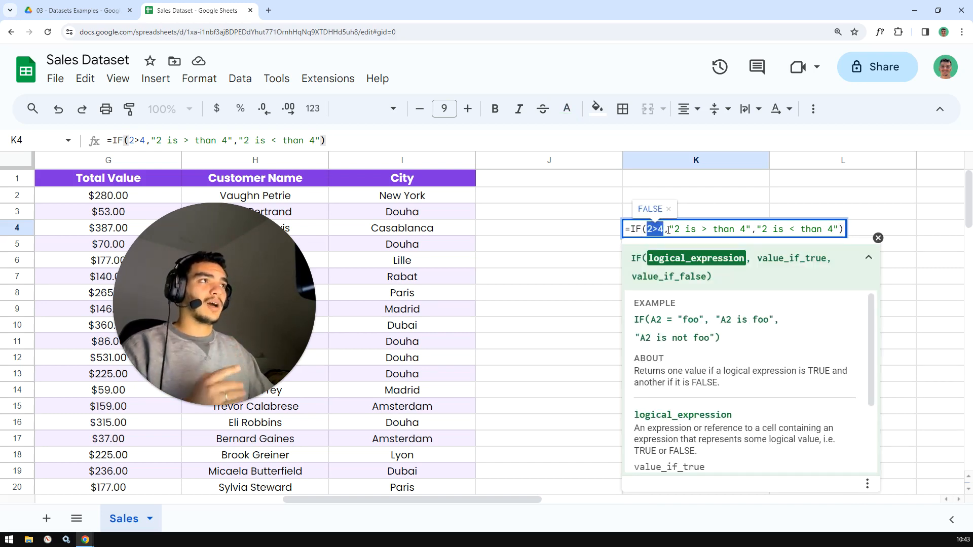
{"action": "left_click", "coordinate": [665, 229]}
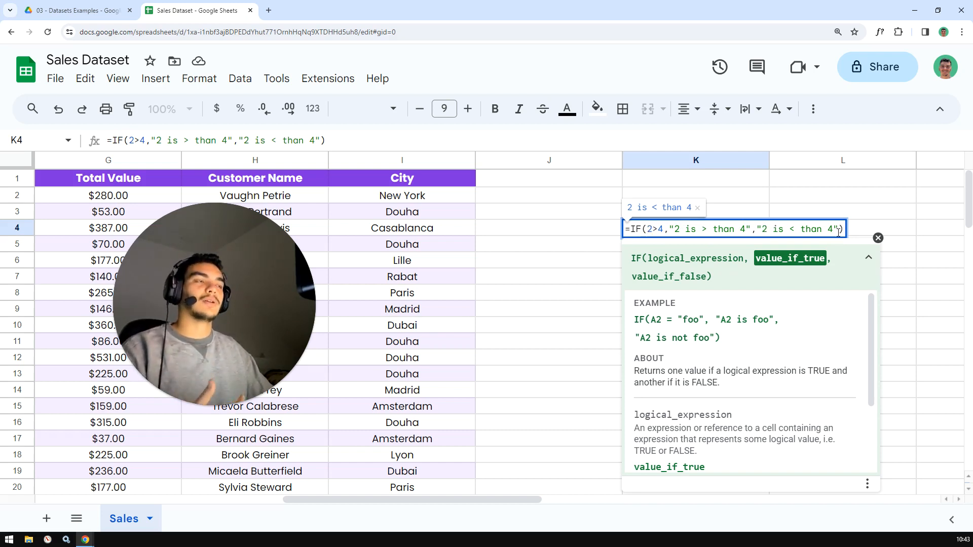
{"action": "key", "text": "Return"}
{"action": "left_click", "coordinate": [640, 308]}
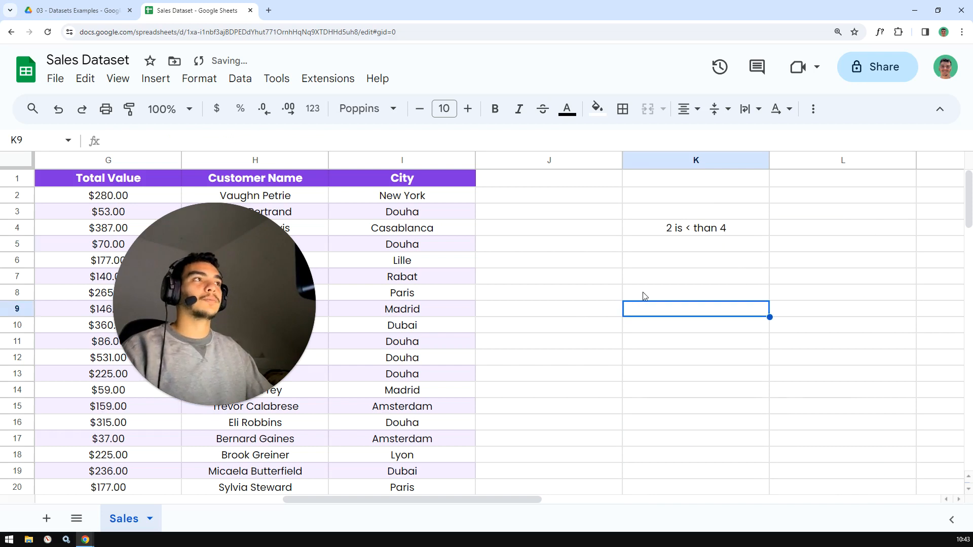
- Reopen the formula in K4 and examine its logical expression and value if false, leaving it unedited
{"action": "key", "text": "Up"}
{"action": "key", "text": "Up"}
{"action": "key", "text": "Up"}
{"action": "key", "text": "Up"}
{"action": "key", "text": "Up"}
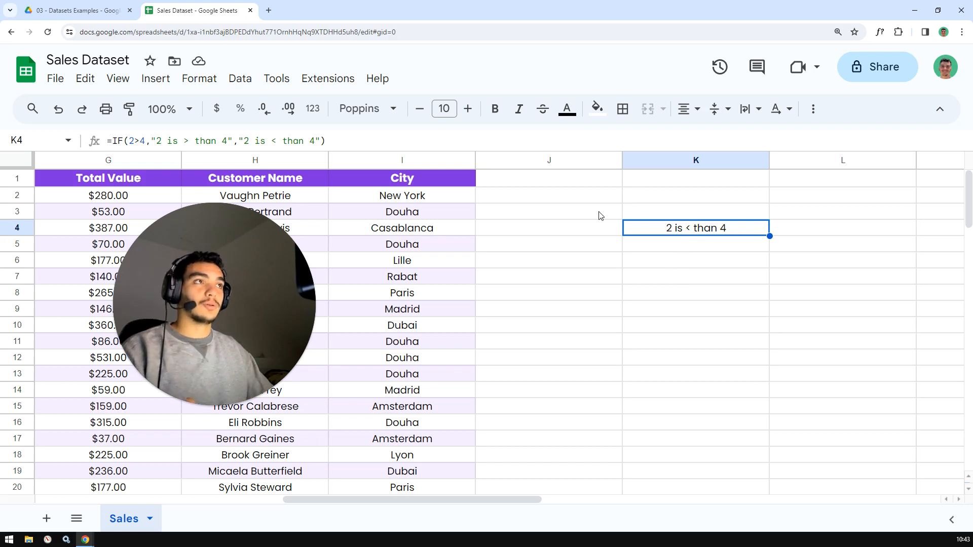
{"action": "left_click", "coordinate": [349, 141]}
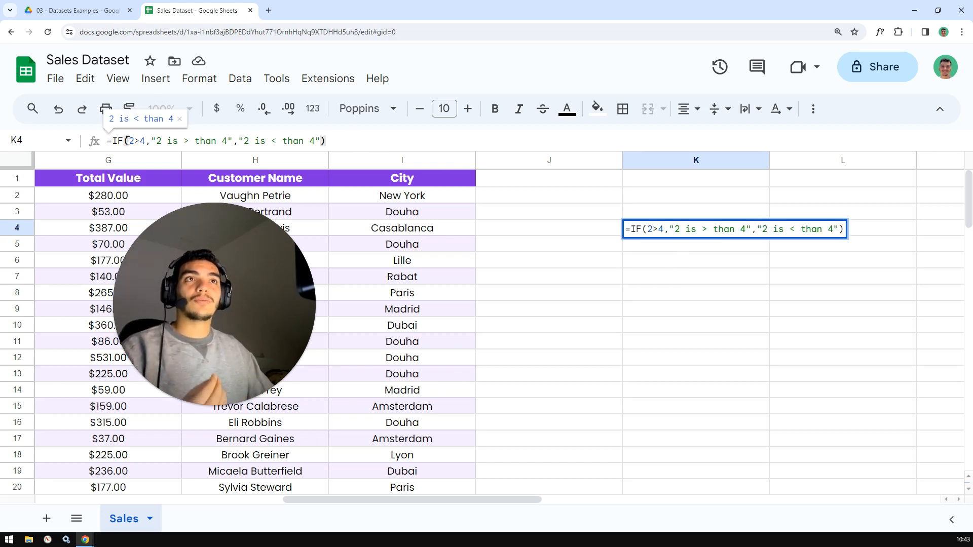
{"action": "left_click_drag", "start_coordinate": [129, 140], "coordinate": [146, 140]}
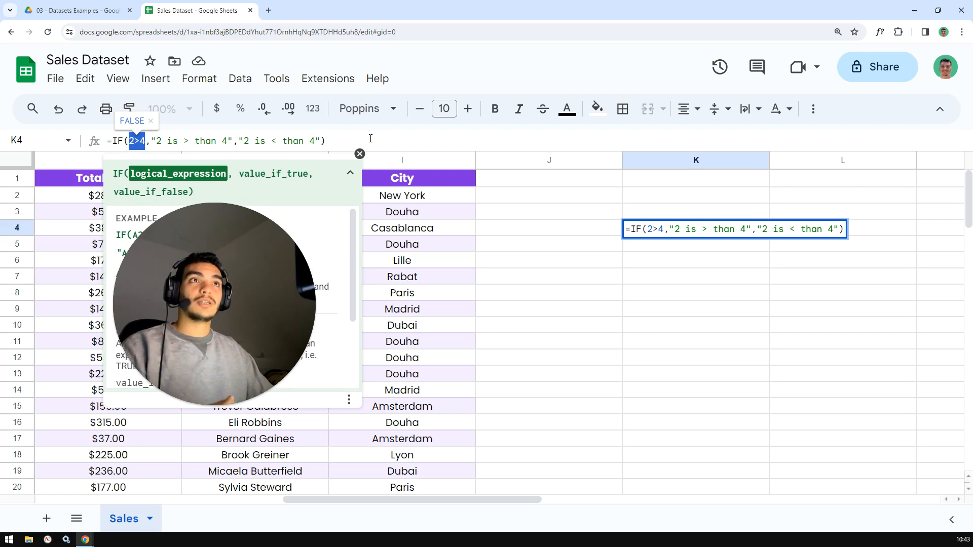
{"action": "left_click_drag", "start_coordinate": [238, 141], "coordinate": [318, 141]}
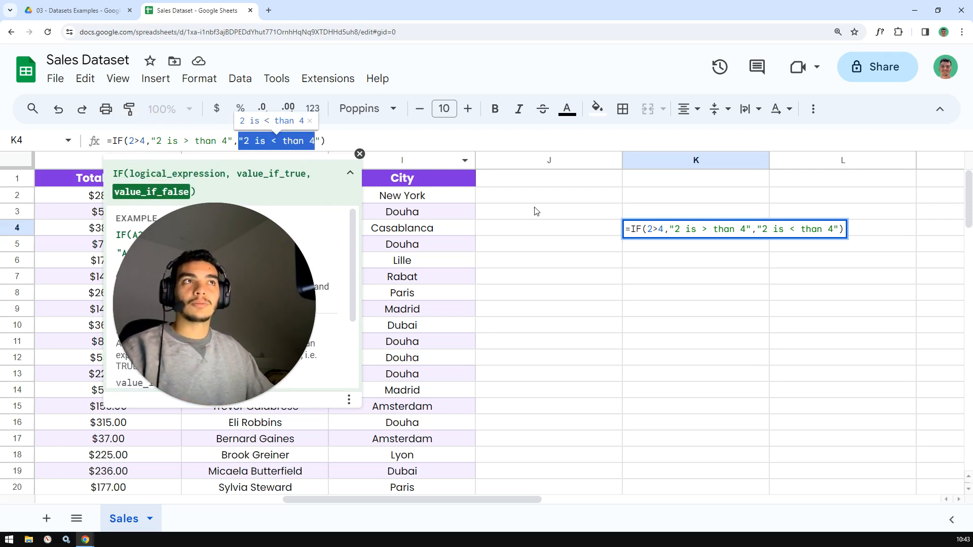
{"action": "left_click", "coordinate": [668, 277]}
{"action": "key", "text": "Escape"}
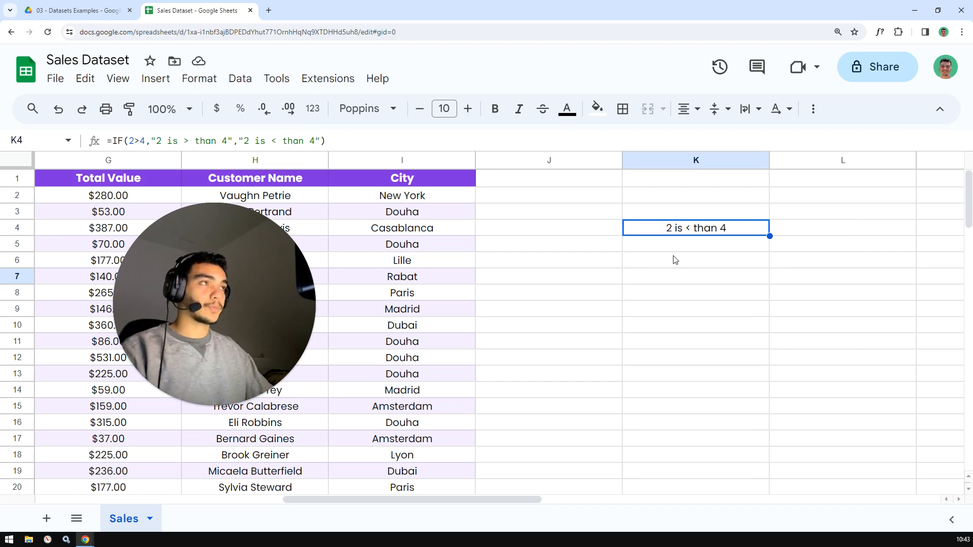
- Delete the IF formula from cell K4
{"action": "left_click", "coordinate": [674, 217]}
{"action": "left_click", "coordinate": [671, 227]}
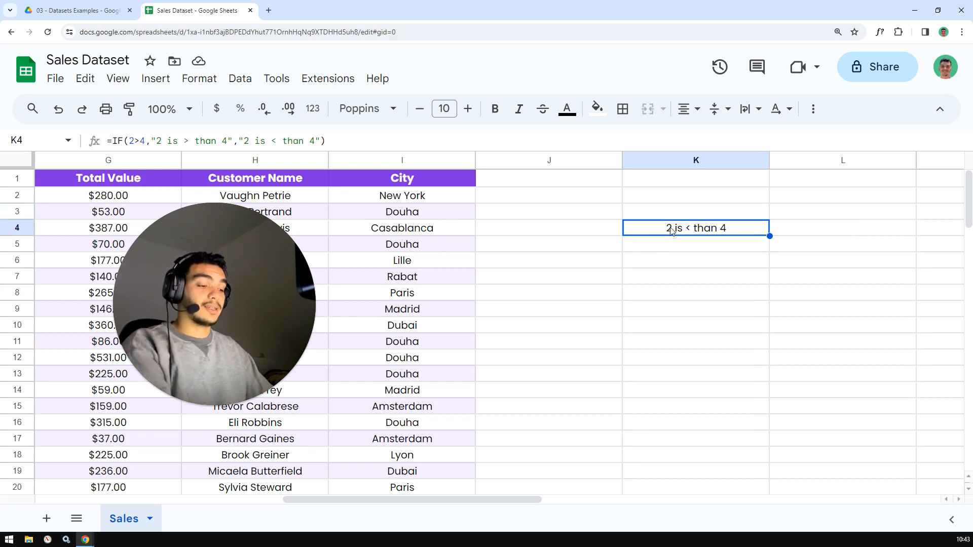
{"action": "key", "text": "Delete"}
{"action": "left_click", "coordinate": [653, 310]}
{"action": "left_click_drag", "start_coordinate": [258, 349], "coordinate": [841, 203]}
{"action": "left_click", "coordinate": [774, 260]}
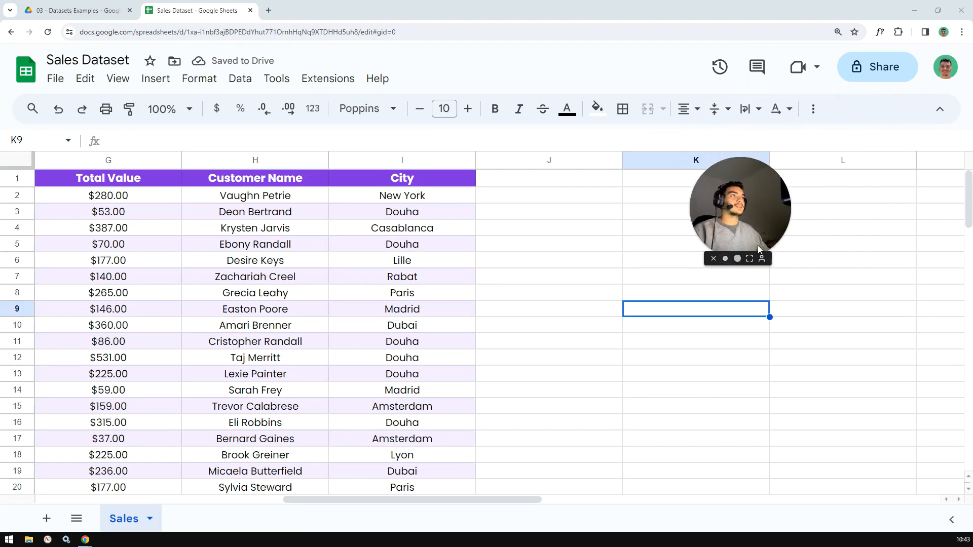
{"action": "left_click_drag", "start_coordinate": [758, 245], "coordinate": [801, 131]}
{"action": "left_click_drag", "start_coordinate": [530, 503], "coordinate": [489, 504]}
{"action": "mouse_move", "coordinate": [799, 160]}
{"action": "left_click_drag", "start_coordinate": [799, 161], "coordinate": [544, 124]}
- Enter the header "Is the total value > than 200$" in cell J1, beside the City column
{"action": "left_click_drag", "start_coordinate": [424, 507], "coordinate": [206, 504]}
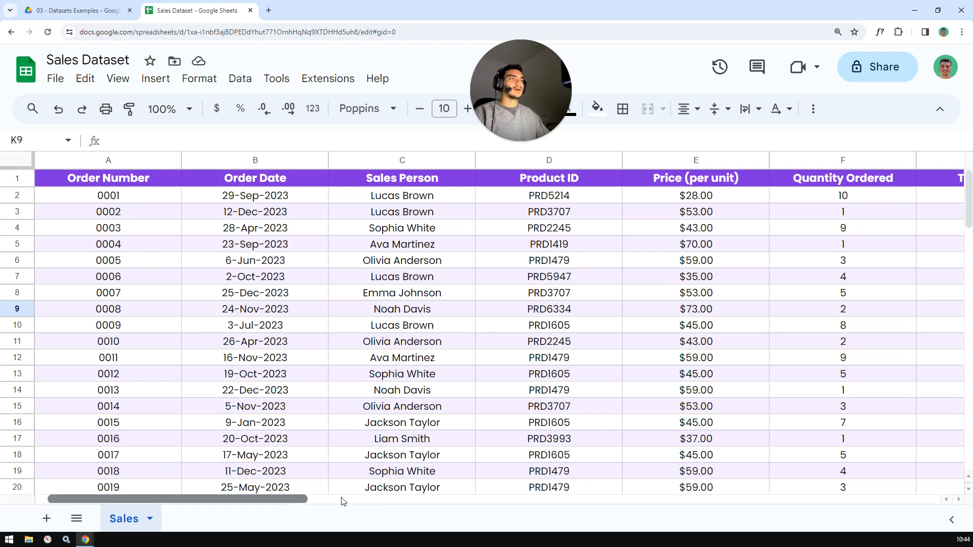
{"action": "scroll", "coordinate": [342, 502], "scroll_direction": "right", "scroll_amount": 3}
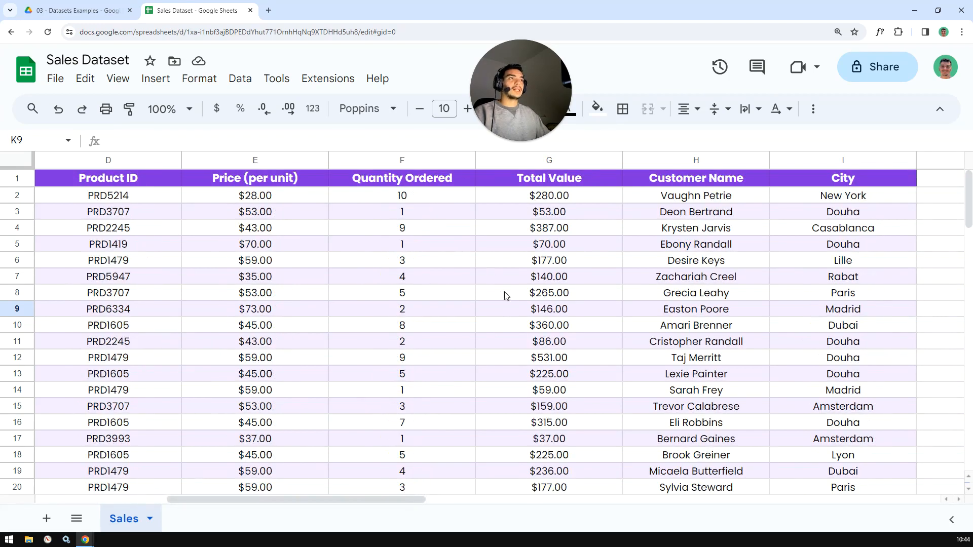
{"action": "left_click_drag", "start_coordinate": [298, 500], "coordinate": [430, 489]}
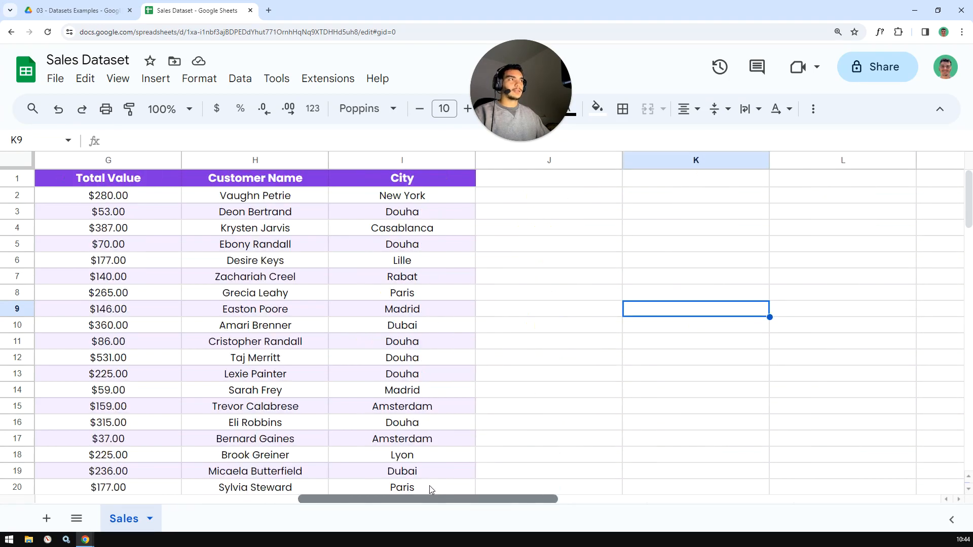
{"action": "left_click", "coordinate": [550, 180]}
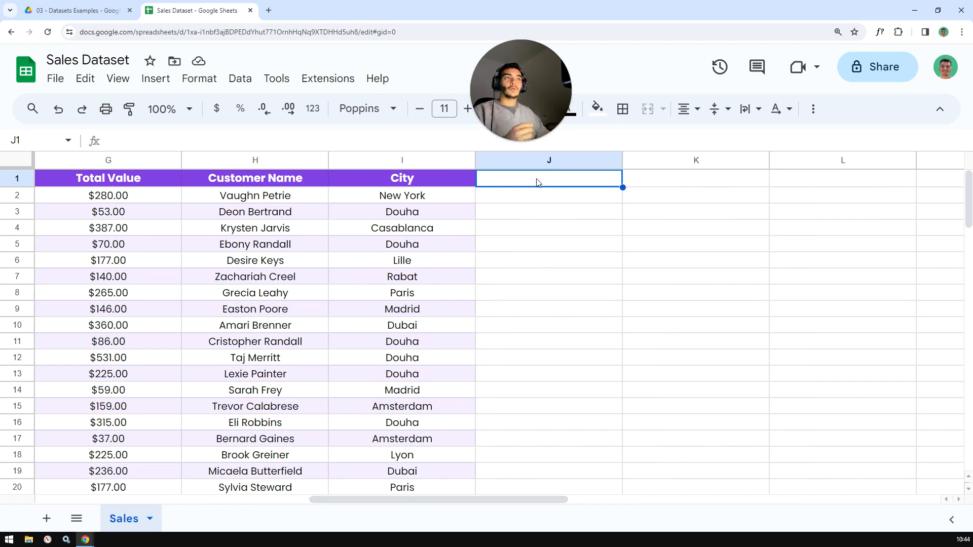
{"action": "left_click_drag", "start_coordinate": [445, 499], "coordinate": [423, 506]}
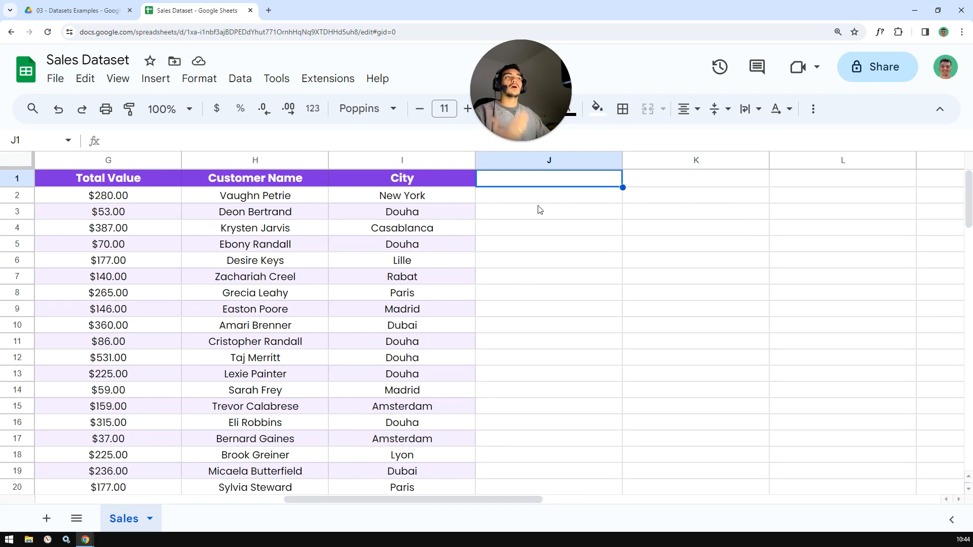
{"action": "left_click", "coordinate": [524, 195]}
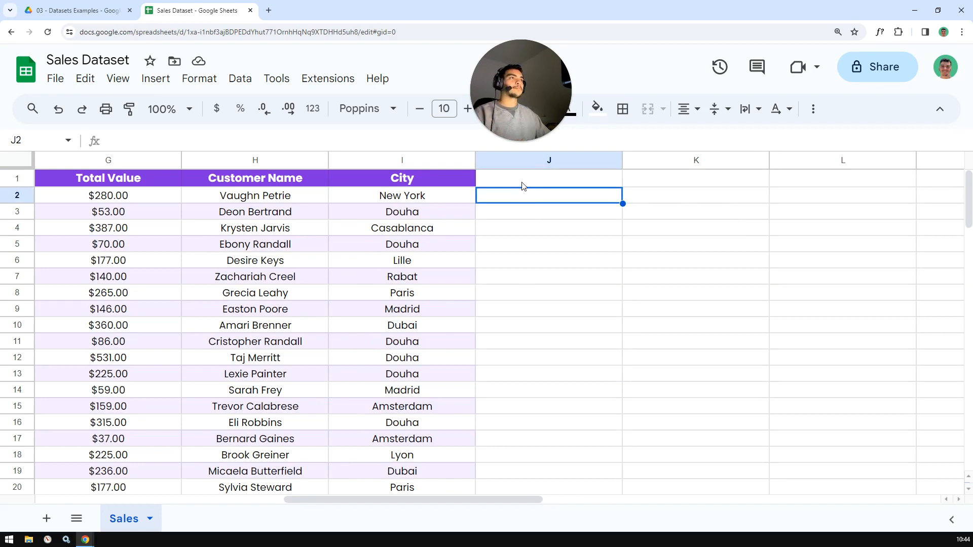
{"action": "left_click", "coordinate": [524, 183]}
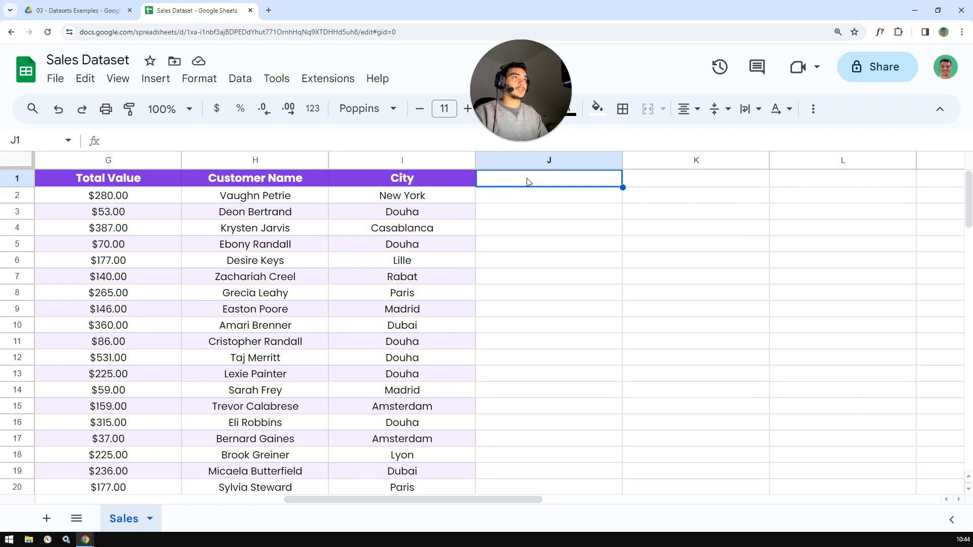
{"action": "type", "text": "Is the val"}
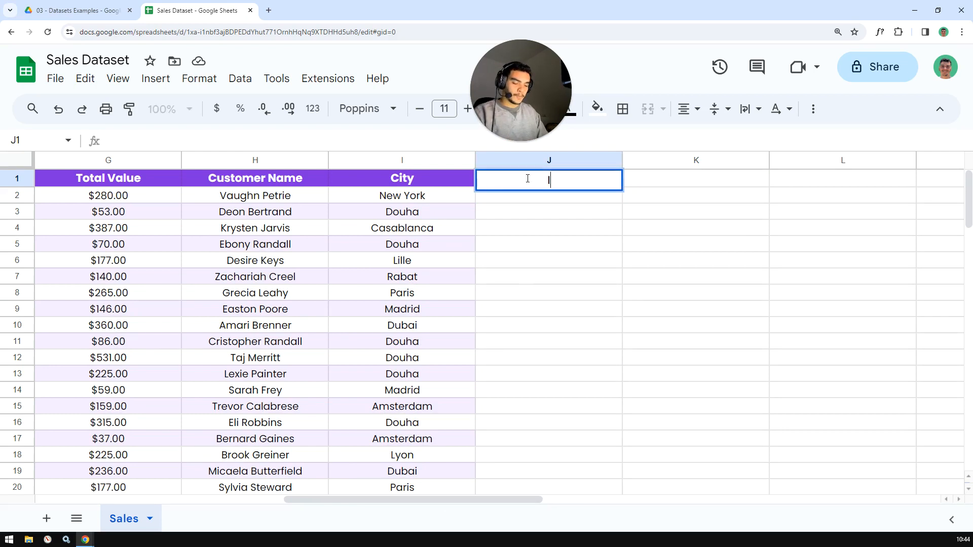
{"action": "type", "text": "ue"}
{"action": "key", "text": "BackSpace"}
{"action": "key", "text": "BackSpace"}
{"action": "key", "text": "BackSpace"}
{"action": "key", "text": "BackSpace"}
{"action": "key", "text": "BackSpace"}
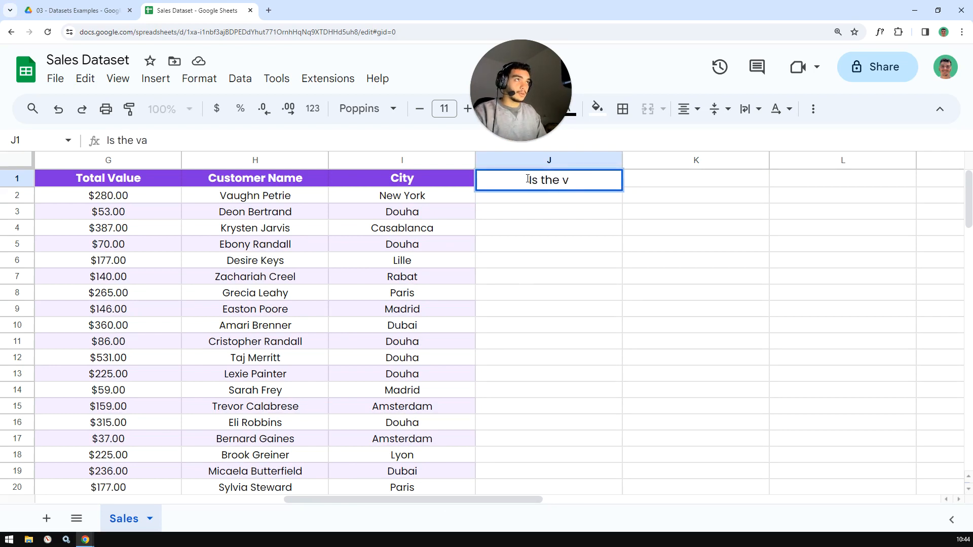
{"action": "type", "text": "total valu"}
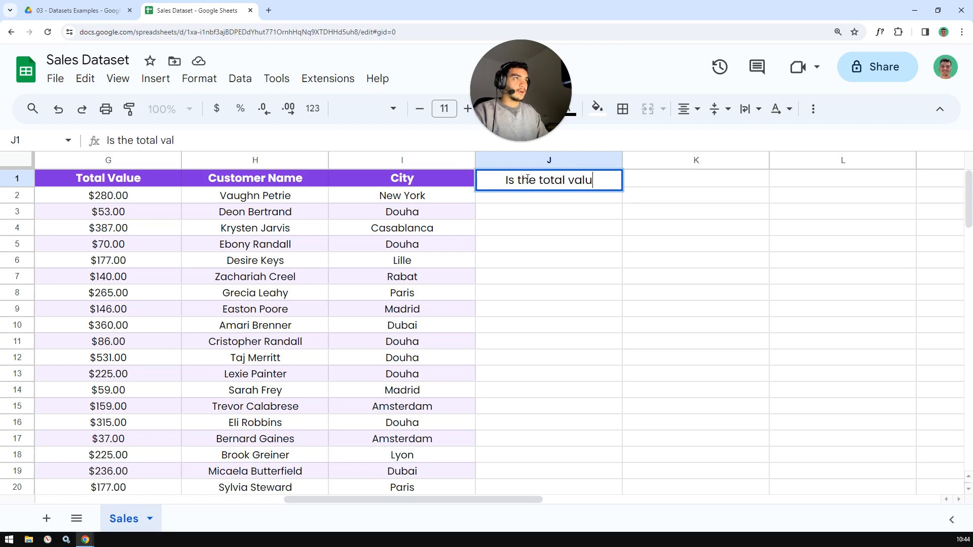
{"action": "type", "text": "e > t"}
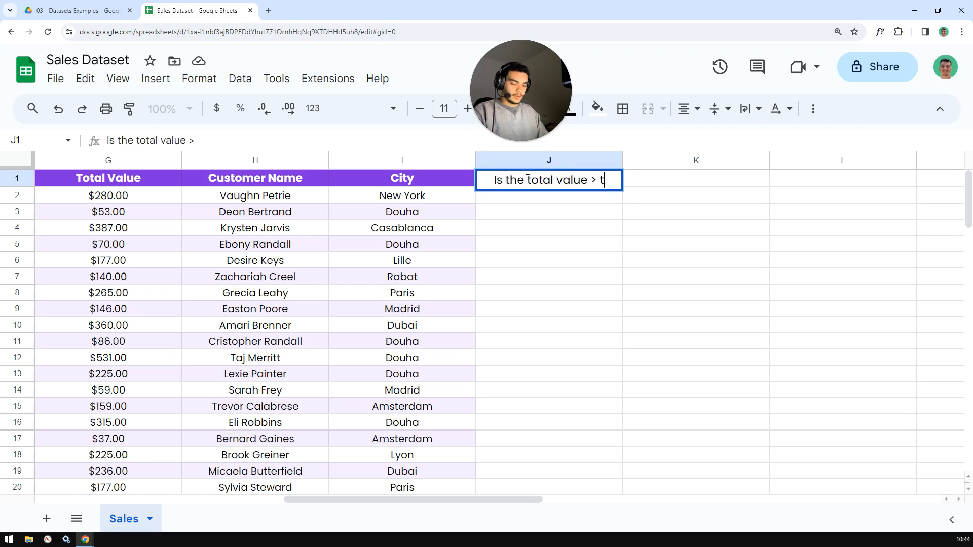
{"action": "type", "text": "han 200$"}
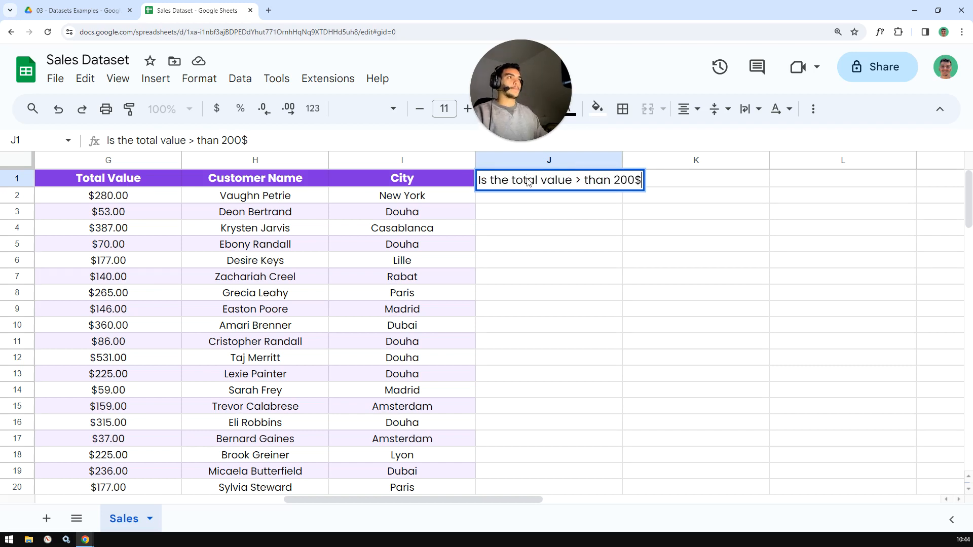
{"action": "key", "text": "Return"}
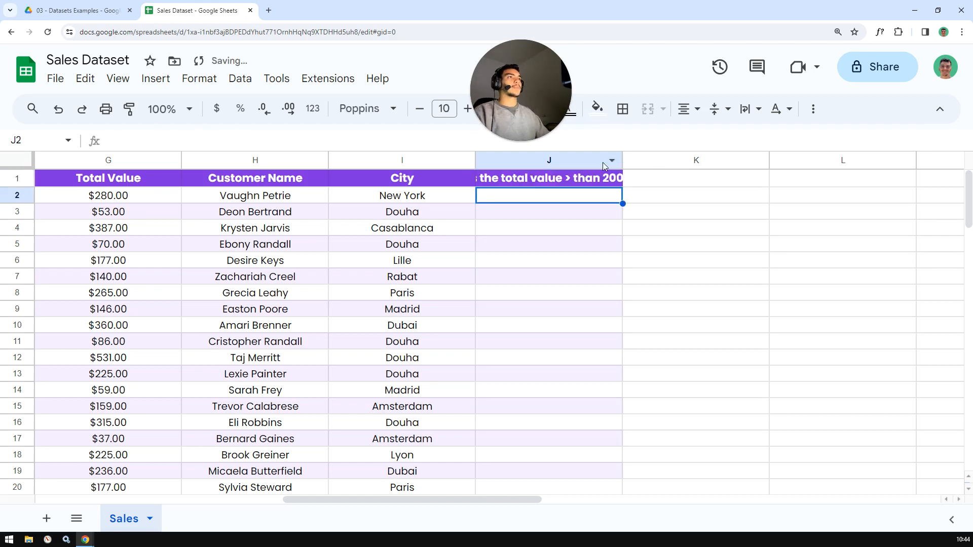
- Widen column J to fit its full header text
{"action": "left_click_drag", "start_coordinate": [622, 161], "coordinate": [657, 160]}
{"action": "left_click", "coordinate": [638, 263]}
{"action": "left_click", "coordinate": [536, 184]}
{"action": "left_click", "coordinate": [699, 211]}
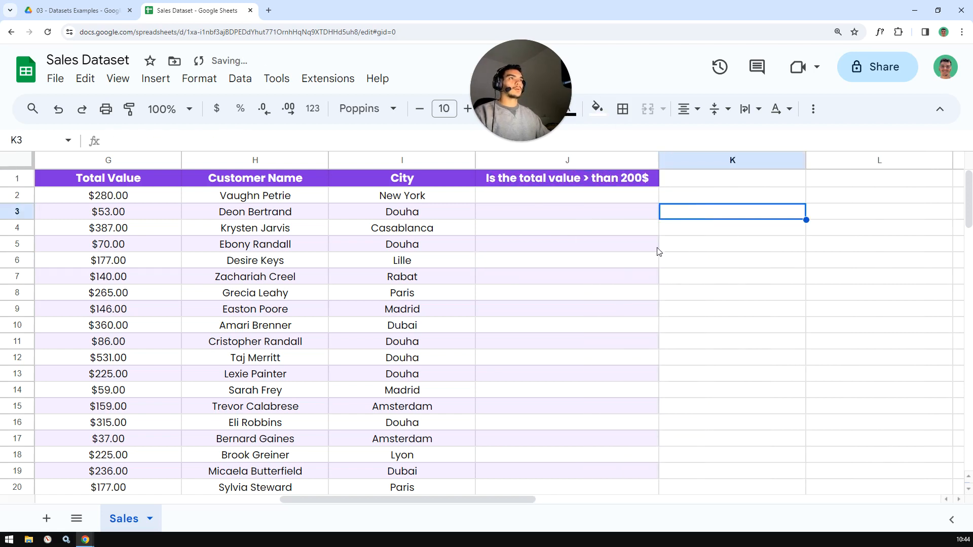
- Begin an IF formula in cell J2, under the new total value header
{"action": "left_click", "coordinate": [523, 201]}
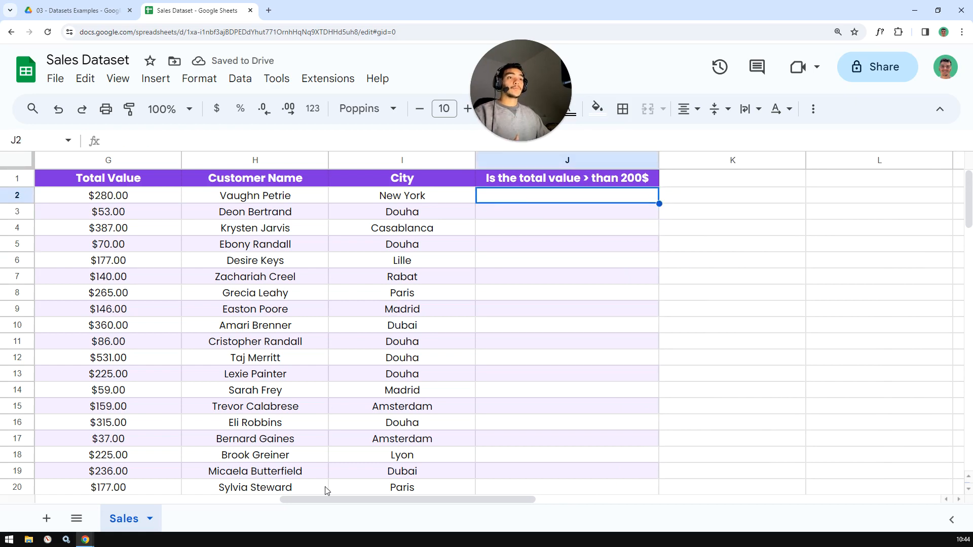
{"action": "left_click_drag", "start_coordinate": [330, 499], "coordinate": [322, 500]}
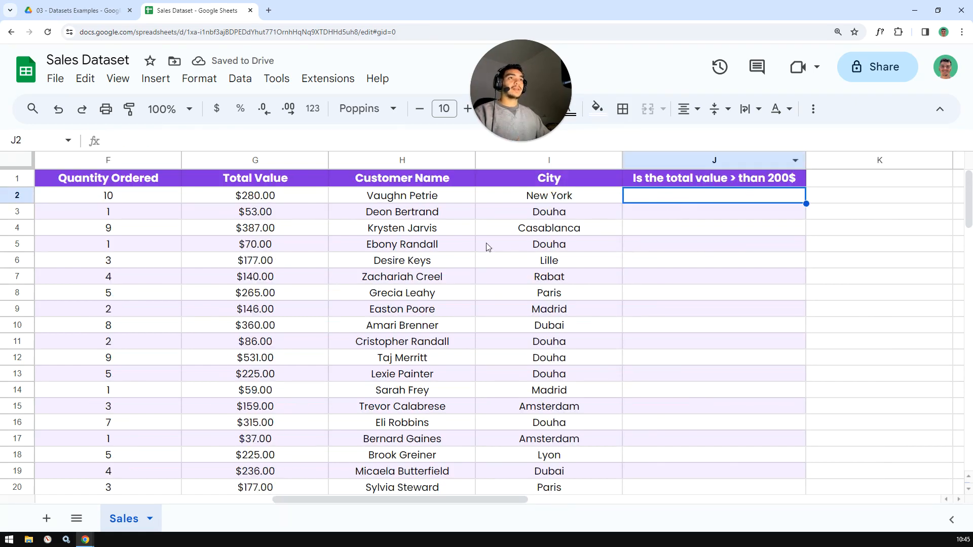
{"action": "left_click", "coordinate": [252, 200]}
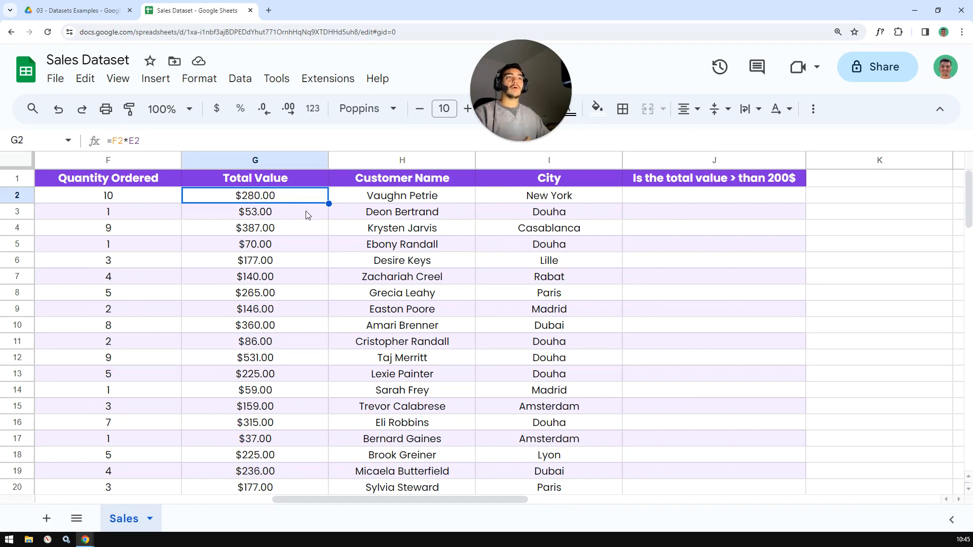
{"action": "left_click", "coordinate": [696, 202]}
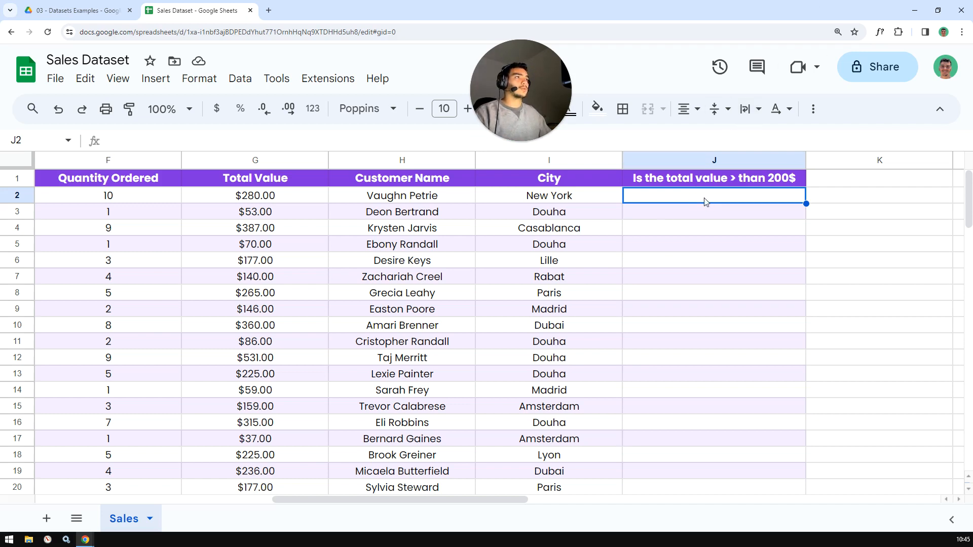
{"action": "double_click", "coordinate": [706, 202]}
{"action": "type", "text": "="}
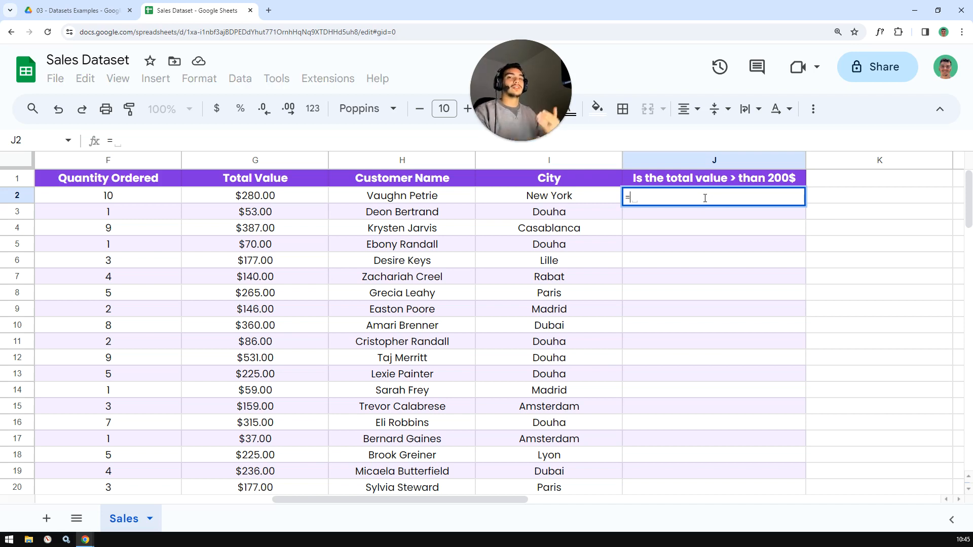
{"action": "type", "text": "if"}
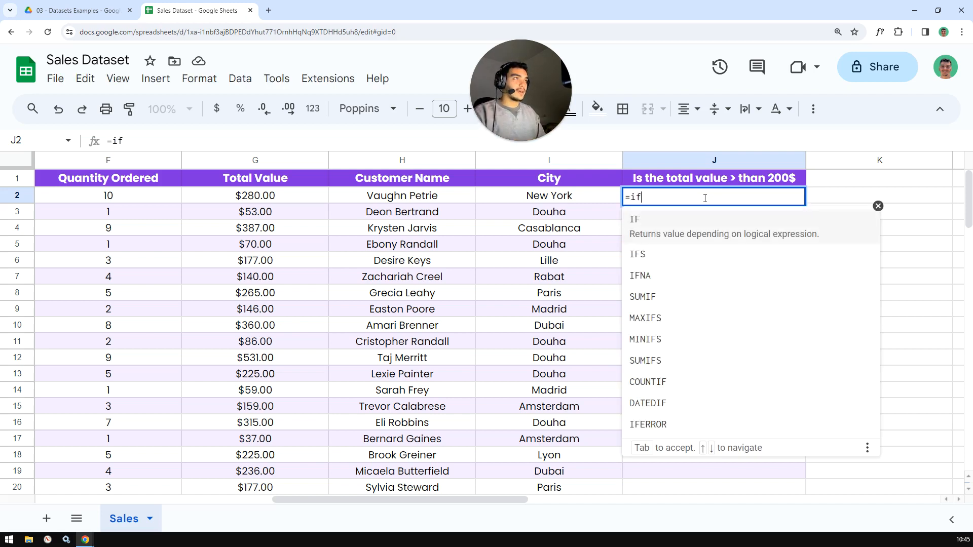
{"action": "key", "text": "Tab"}
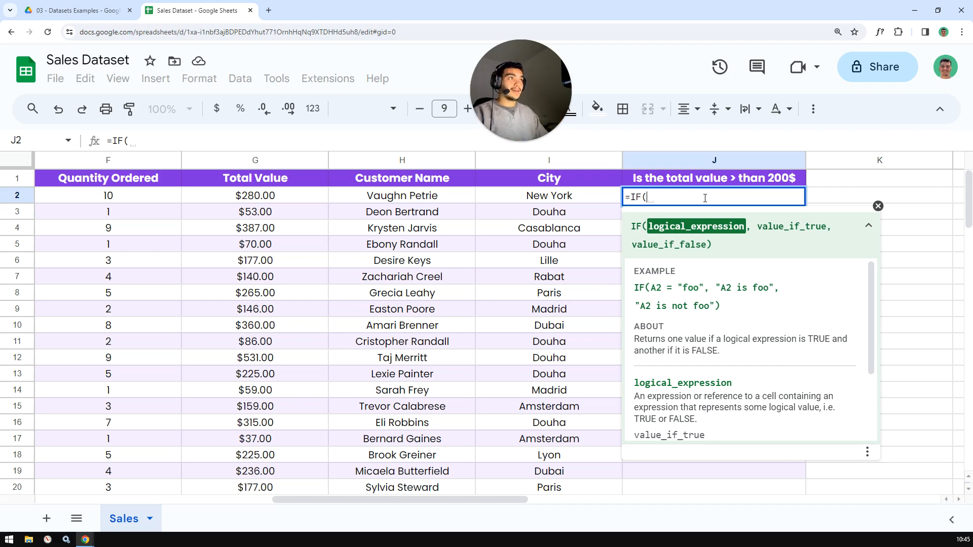
- Complete the formula in J2 as =IF(G2>200,"YES","NO") and reject the suggested autofill for the rest of the column
{"action": "left_click", "coordinate": [256, 199]}
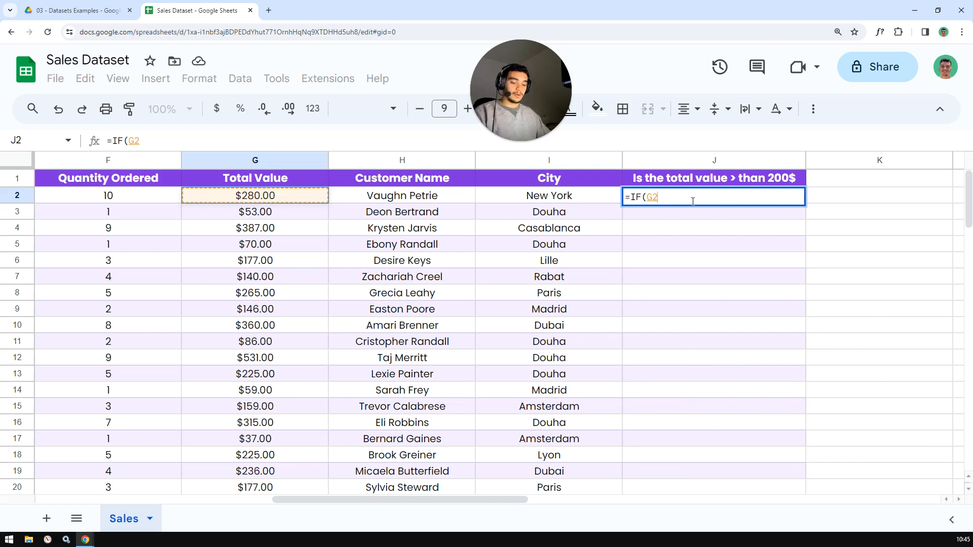
{"action": "type", "text": ">"}
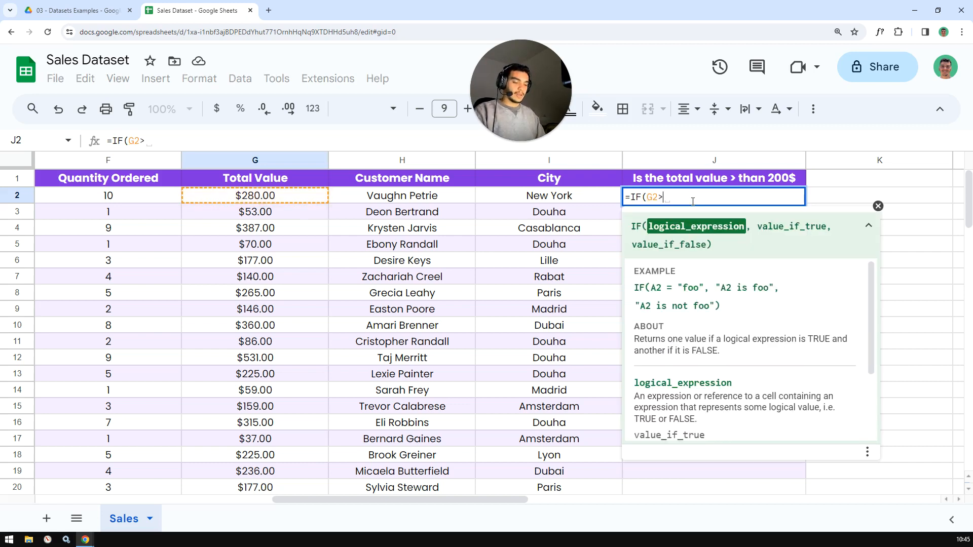
{"action": "type", "text": "200"}
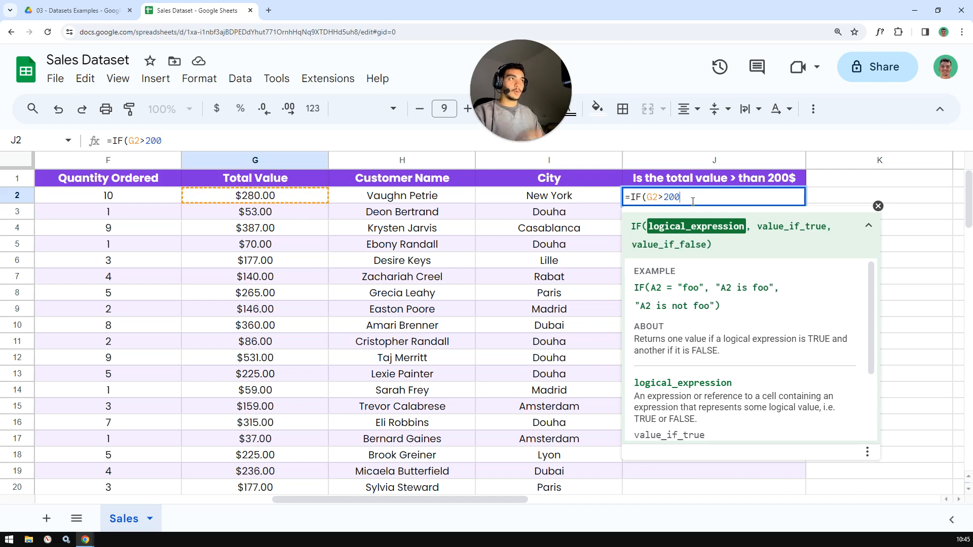
{"action": "type", "text": ", "}
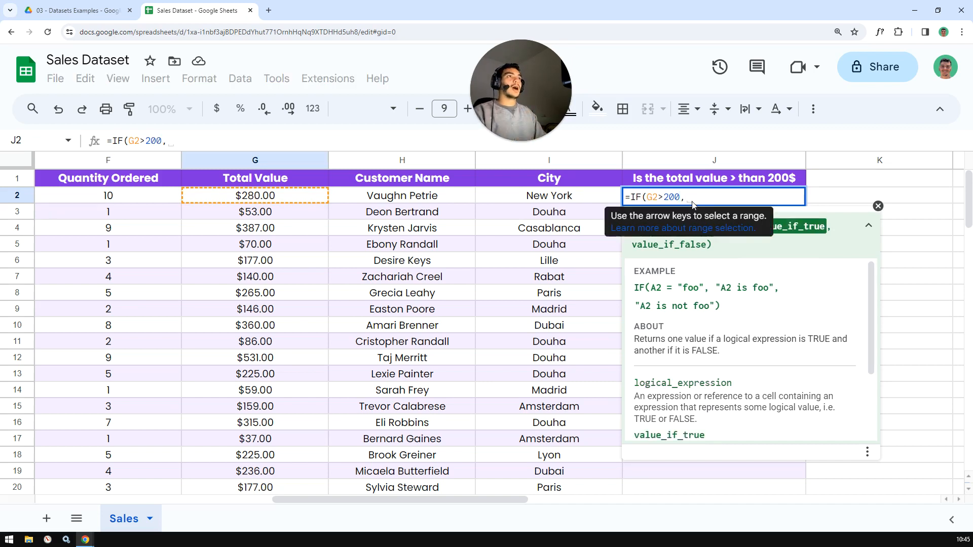
{"action": "type", "text": "\""}
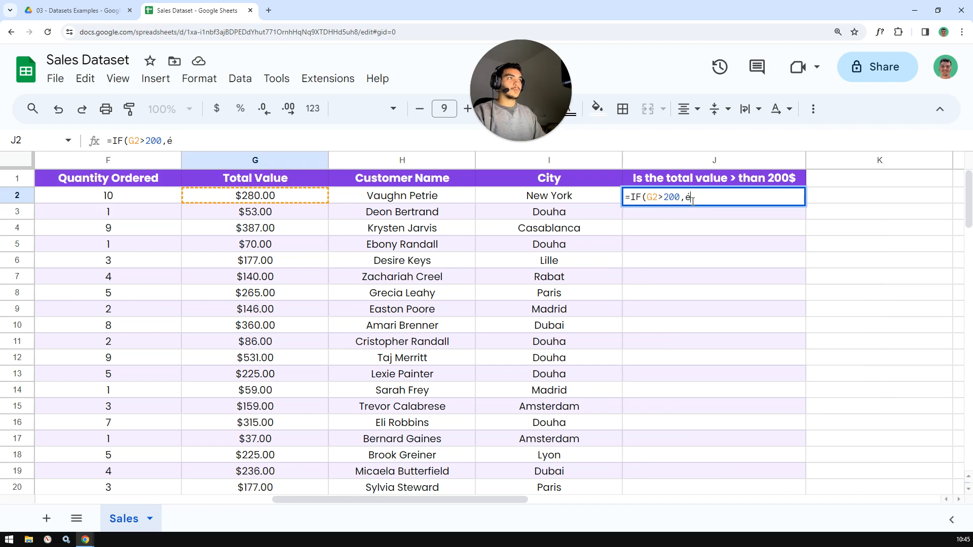
{"action": "type", "text": "YES"}
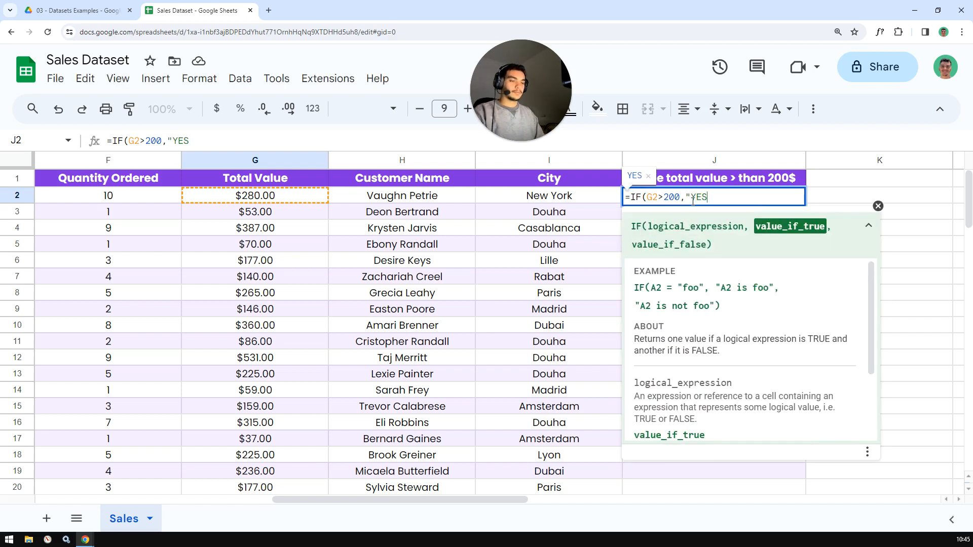
{"action": "type", "text": "\","}
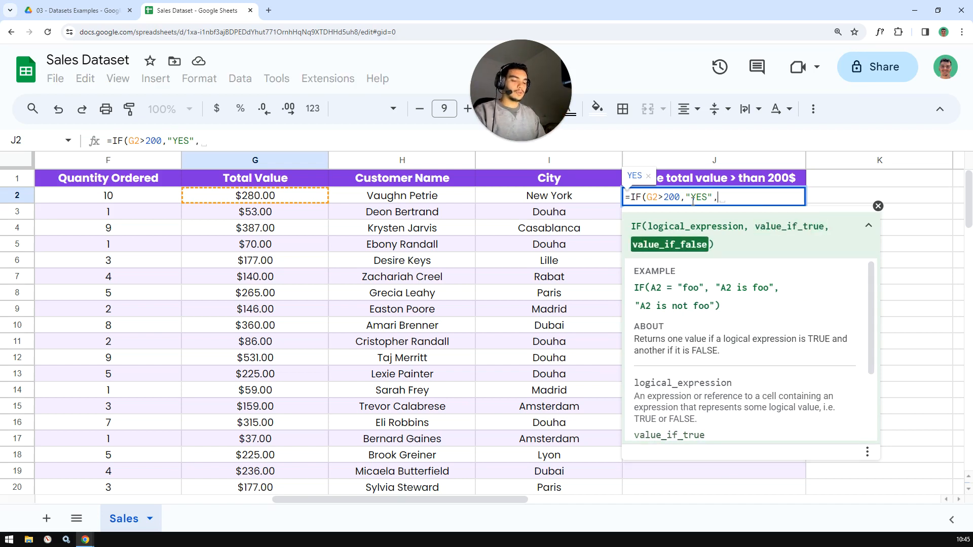
{"action": "type", "text": "\"NO"}
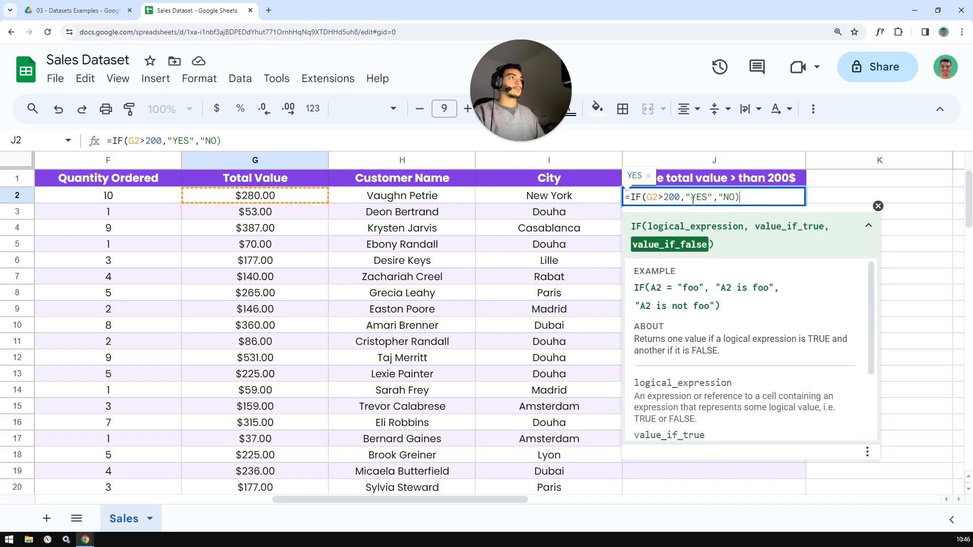
{"action": "type", "text": "\")"}
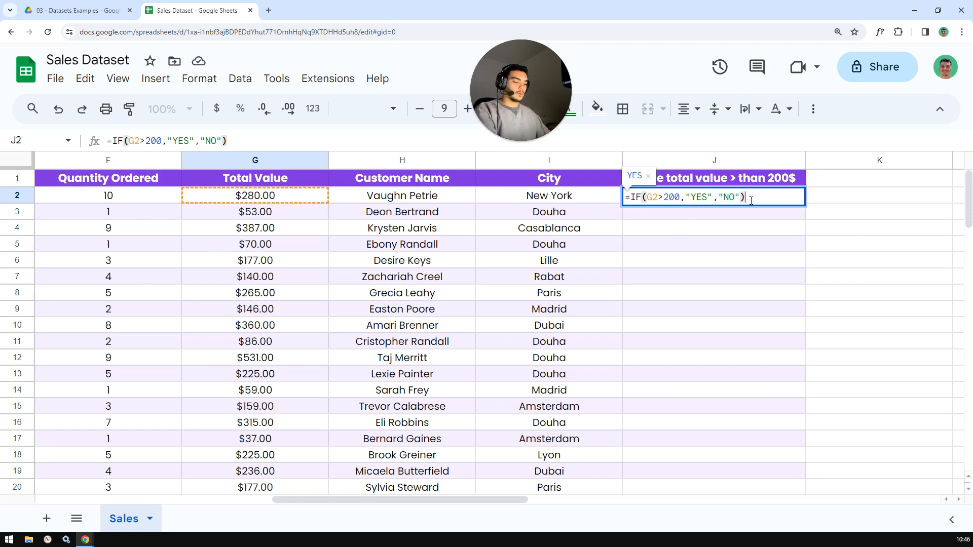
{"action": "key", "text": "Return"}
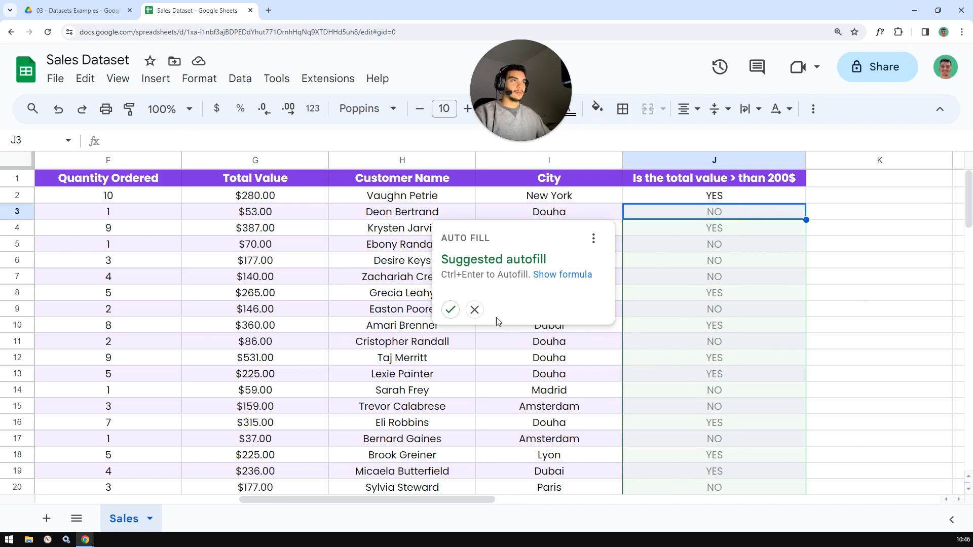
{"action": "left_click", "coordinate": [475, 310]}
{"action": "left_click", "coordinate": [692, 266]}
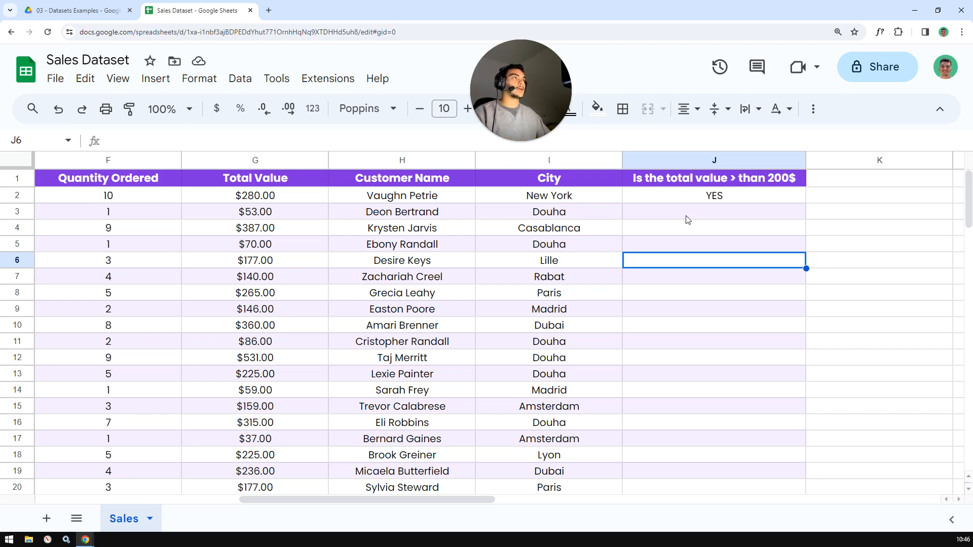
- Compare the J2 result with the total value in G2, and check G3 against the unfilled result cells in column J
{"action": "left_click", "coordinate": [688, 217]}
{"action": "left_click", "coordinate": [708, 201]}
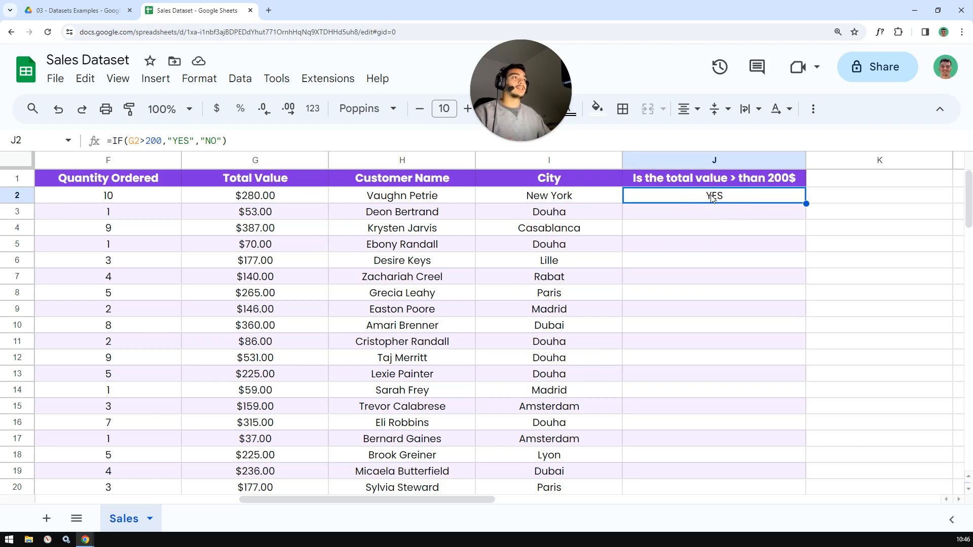
{"action": "left_click", "coordinate": [269, 199]}
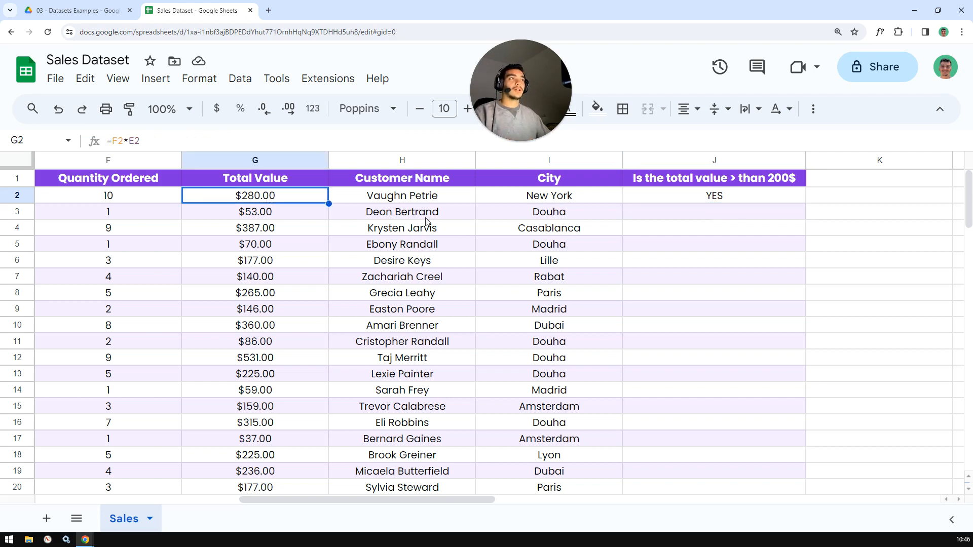
{"action": "left_click", "coordinate": [712, 200]}
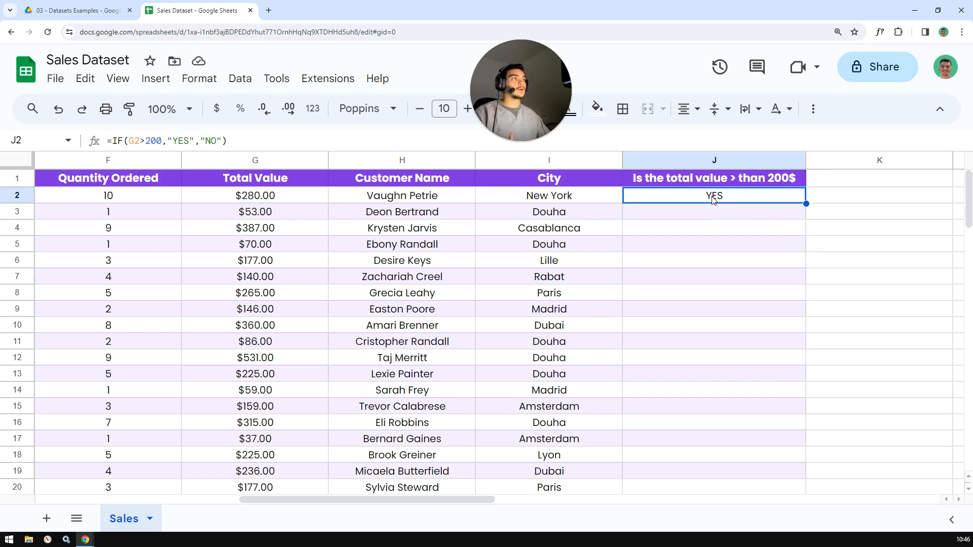
{"action": "left_click", "coordinate": [258, 201]}
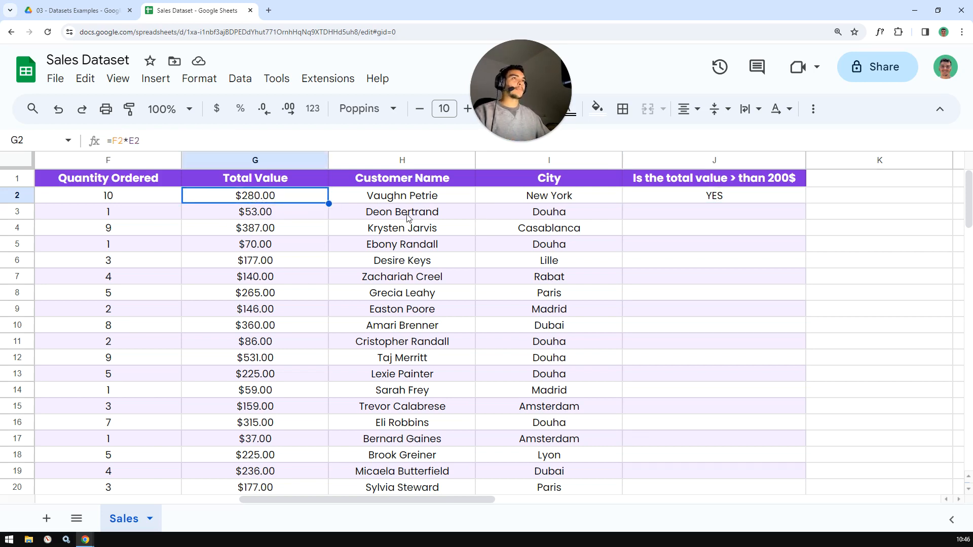
{"action": "left_click", "coordinate": [253, 213]}
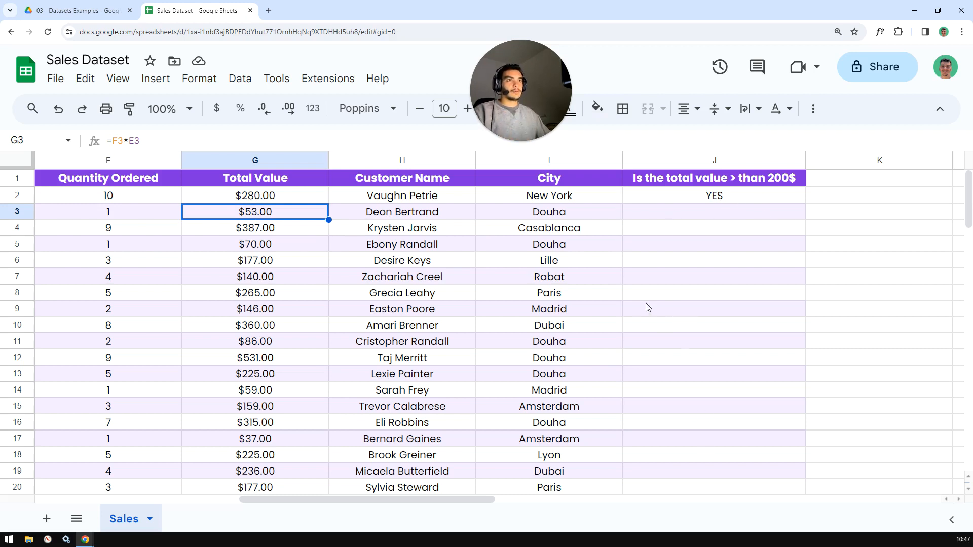
{"action": "left_click", "coordinate": [723, 213]}
{"action": "scroll", "coordinate": [714, 279], "scroll_direction": "down", "scroll_amount": 1}
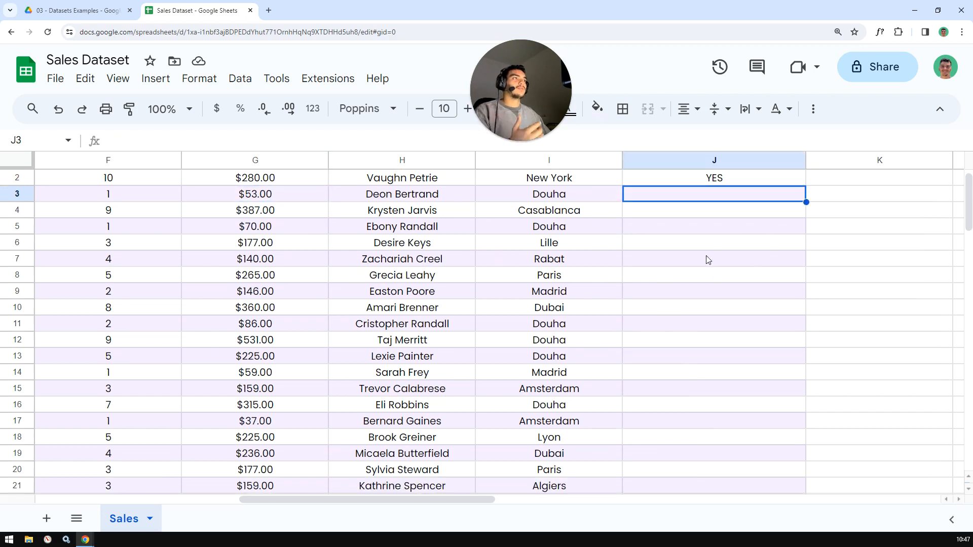
{"action": "left_click", "coordinate": [690, 214]}
{"action": "left_click", "coordinate": [685, 225]}
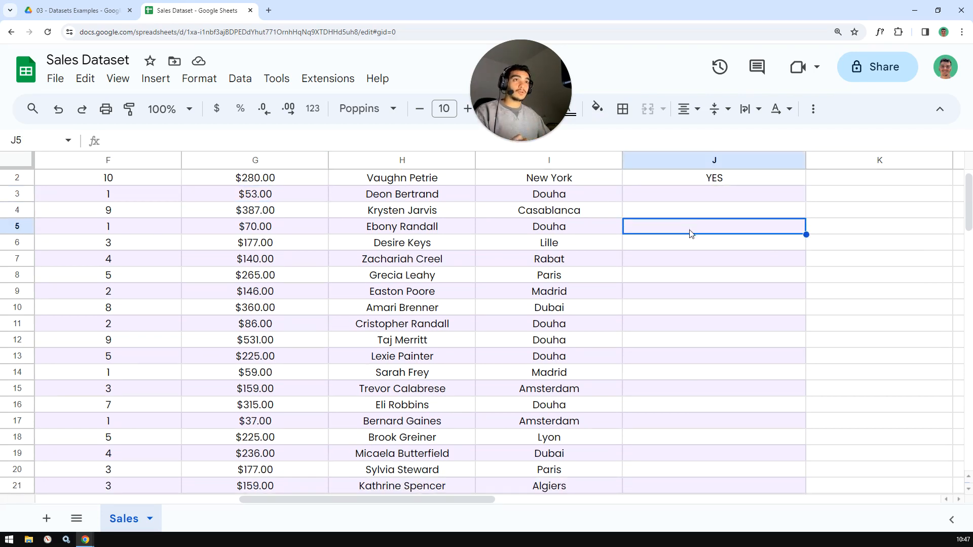
{"action": "scroll", "coordinate": [691, 233], "scroll_direction": "up", "scroll_amount": 1}
{"action": "left_click", "coordinate": [695, 222]}
{"action": "left_click", "coordinate": [698, 209]}
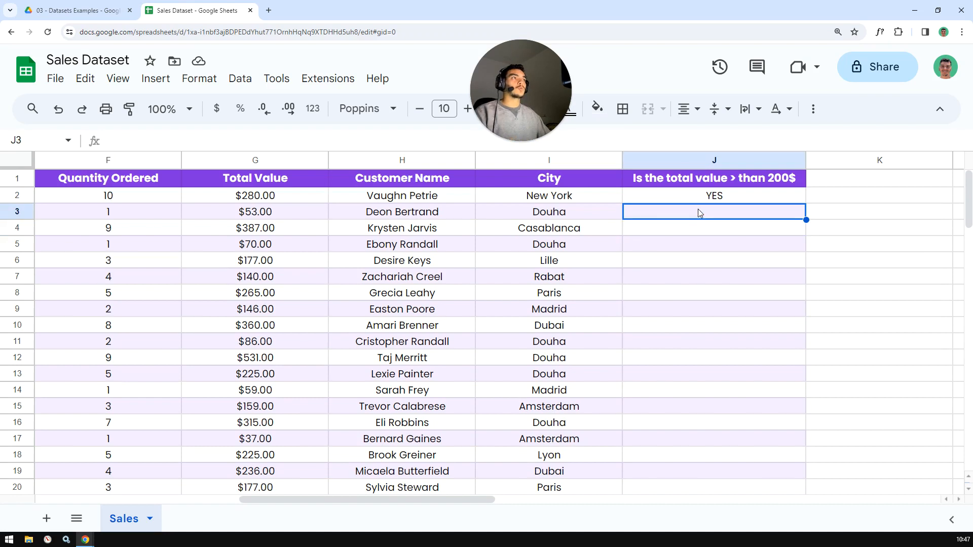
- Fill the IF formula from J2 down column J through row 101
{"action": "left_click", "coordinate": [714, 198]}
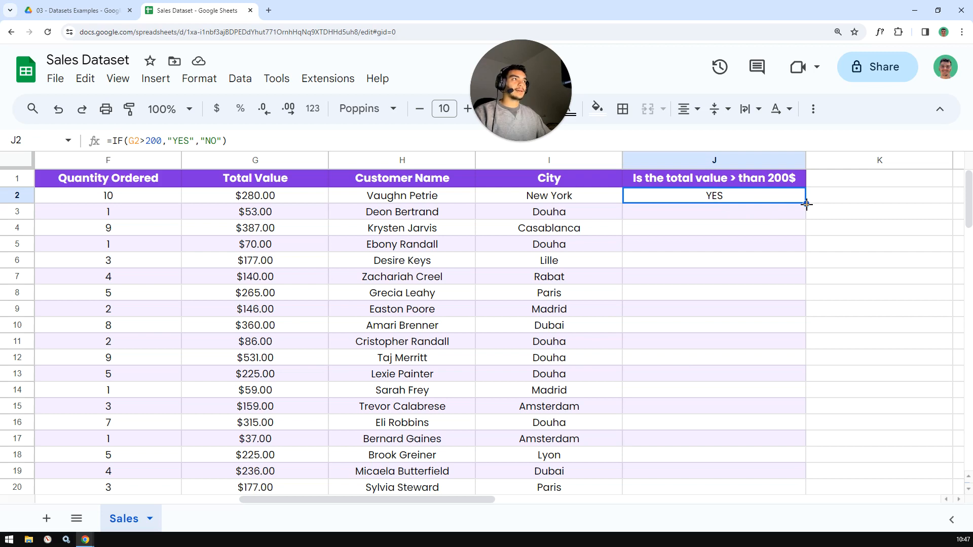
{"action": "left_click_drag", "start_coordinate": [806, 204], "coordinate": [813, 502]}
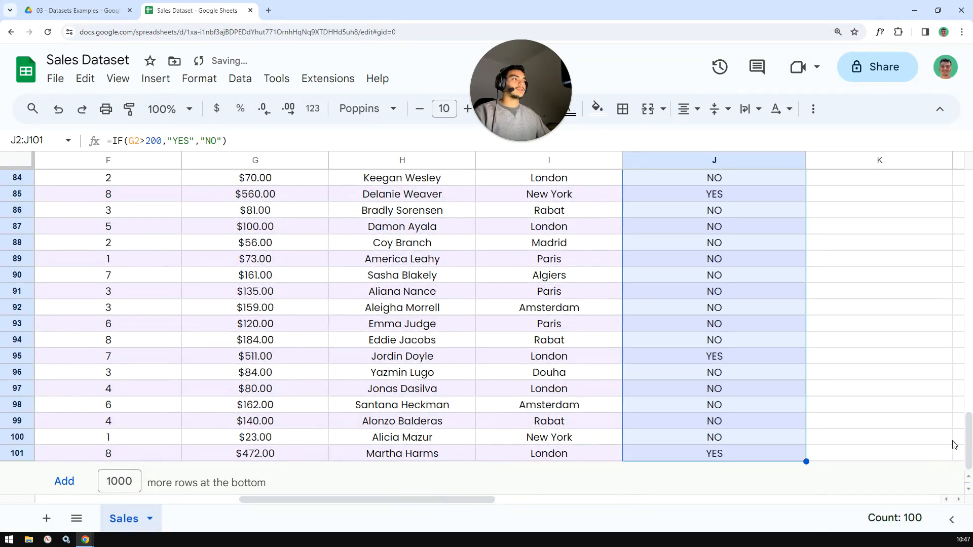
{"action": "left_click_drag", "start_coordinate": [969, 444], "coordinate": [969, 198]}
- Examine how the Total Value cell reference adjusts in the filled IF formulas from J2 to J6, leaving them unedited
{"action": "left_click", "coordinate": [708, 195]}
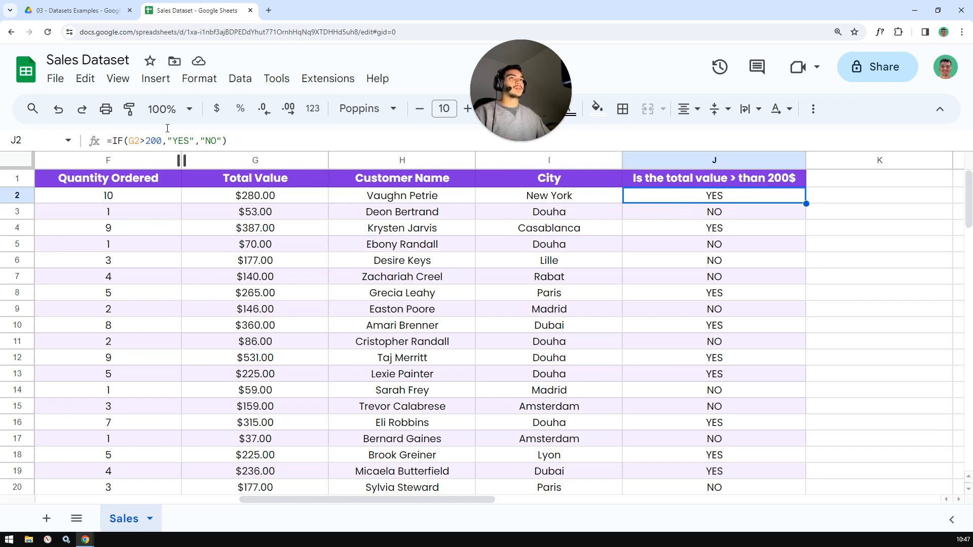
{"action": "double_click", "coordinate": [132, 140]}
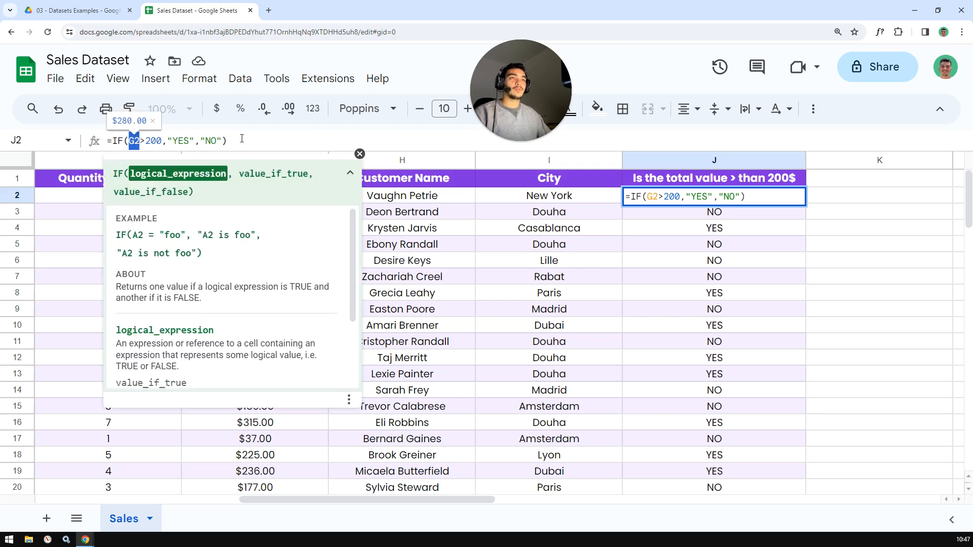
{"action": "left_click", "coordinate": [295, 139]}
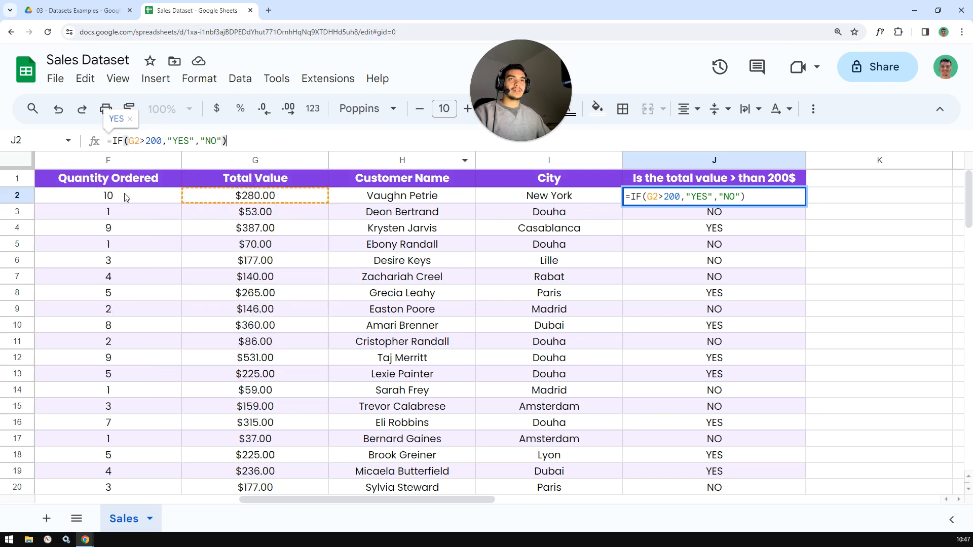
{"action": "key", "text": "Return"}
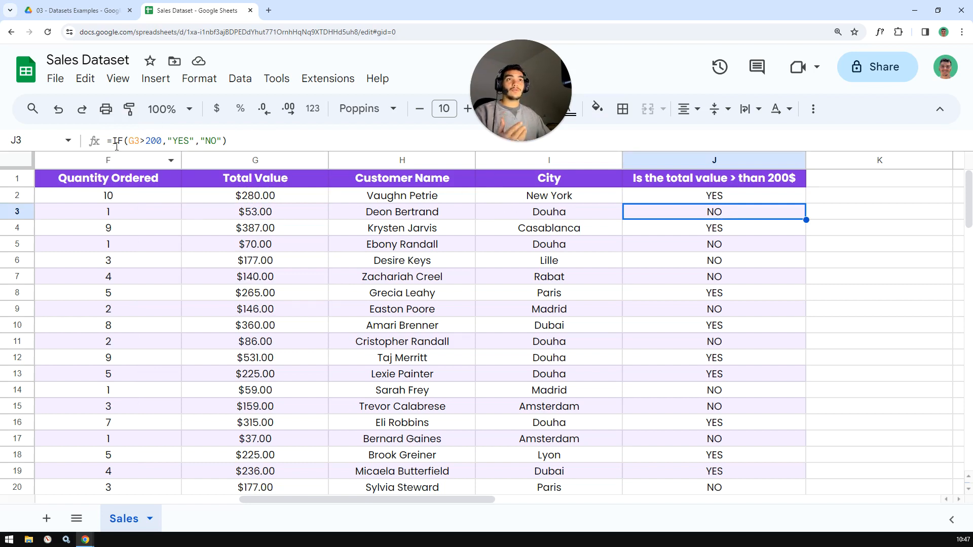
{"action": "double_click", "coordinate": [134, 141]}
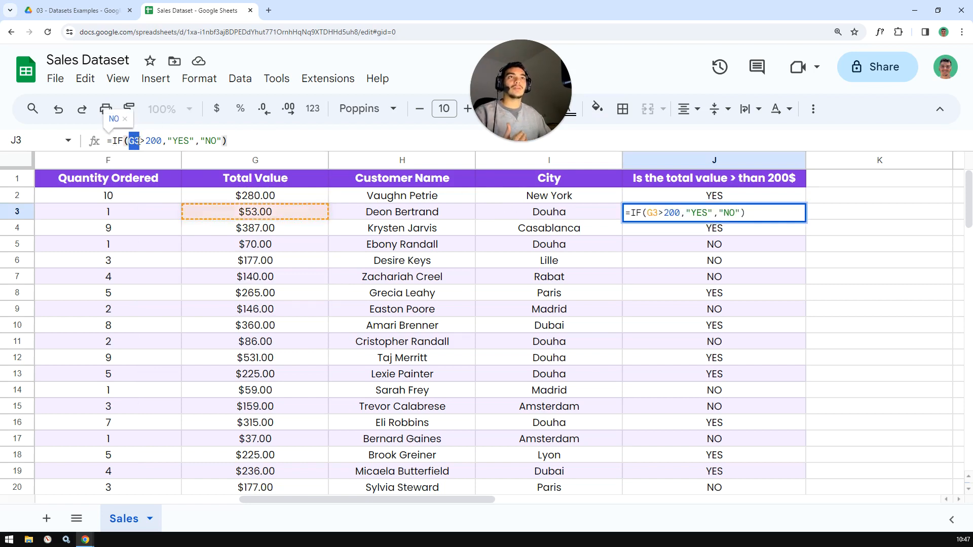
{"action": "key", "text": "Return"}
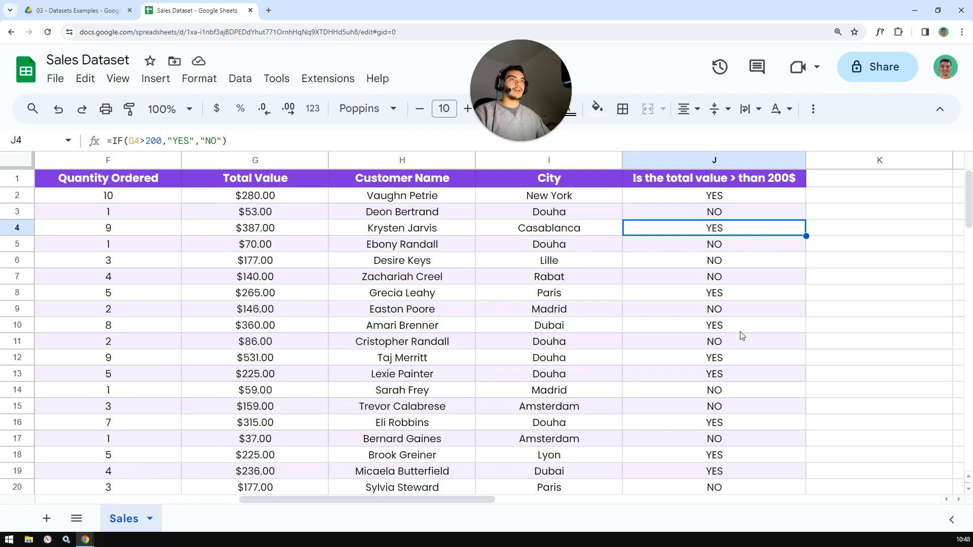
{"action": "left_click", "coordinate": [719, 245]}
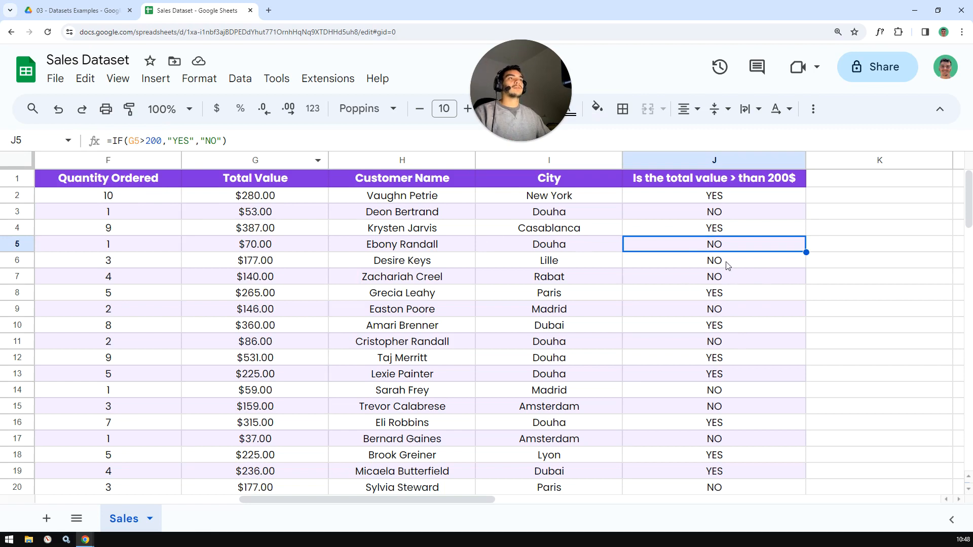
{"action": "left_click", "coordinate": [726, 265]}
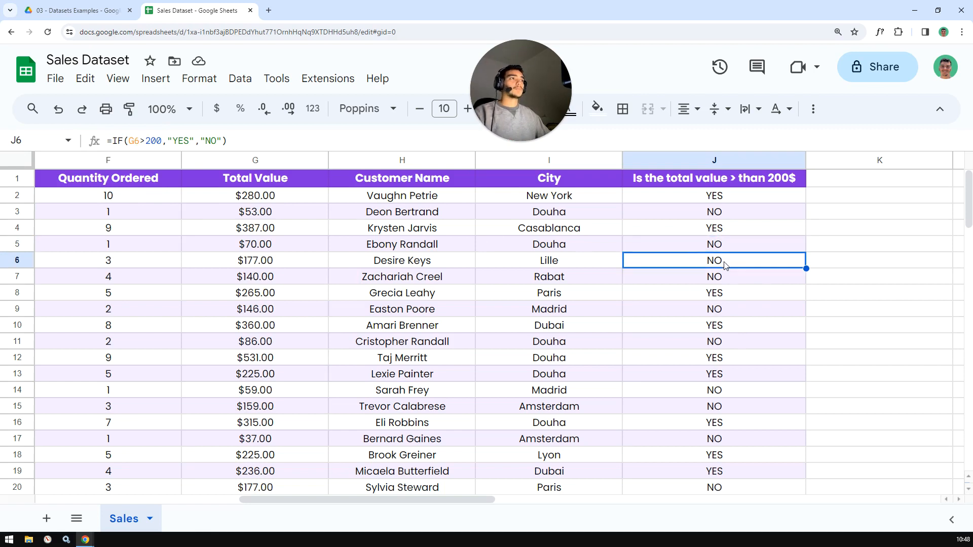